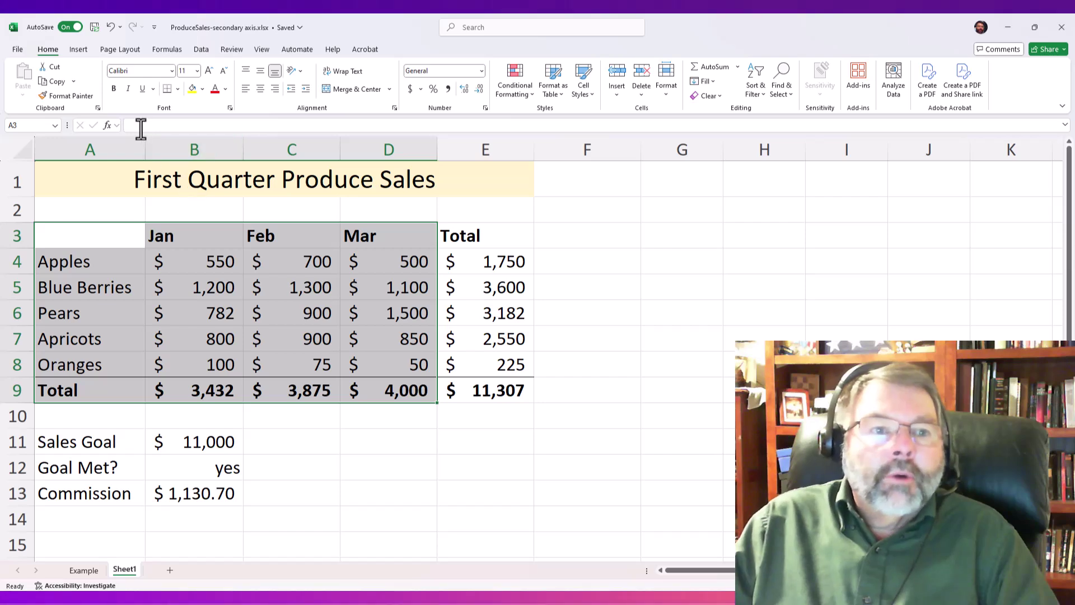
- Insert a 2-D clustered column chart from the selected produce sales data in A3:D9
{"action": "left_click", "coordinate": [78, 50]}
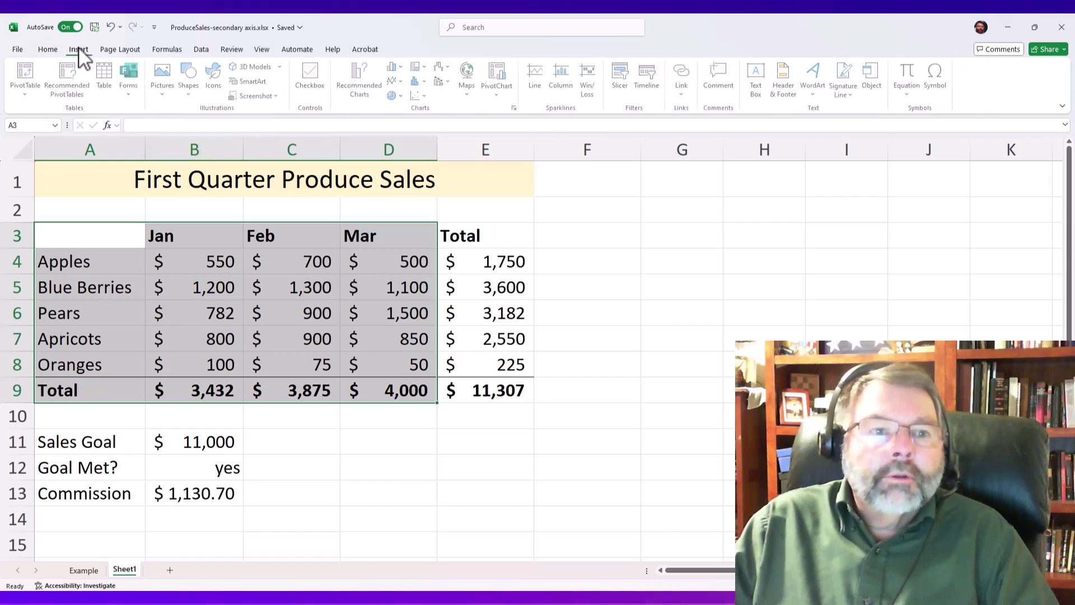
{"action": "left_click", "coordinate": [395, 67]}
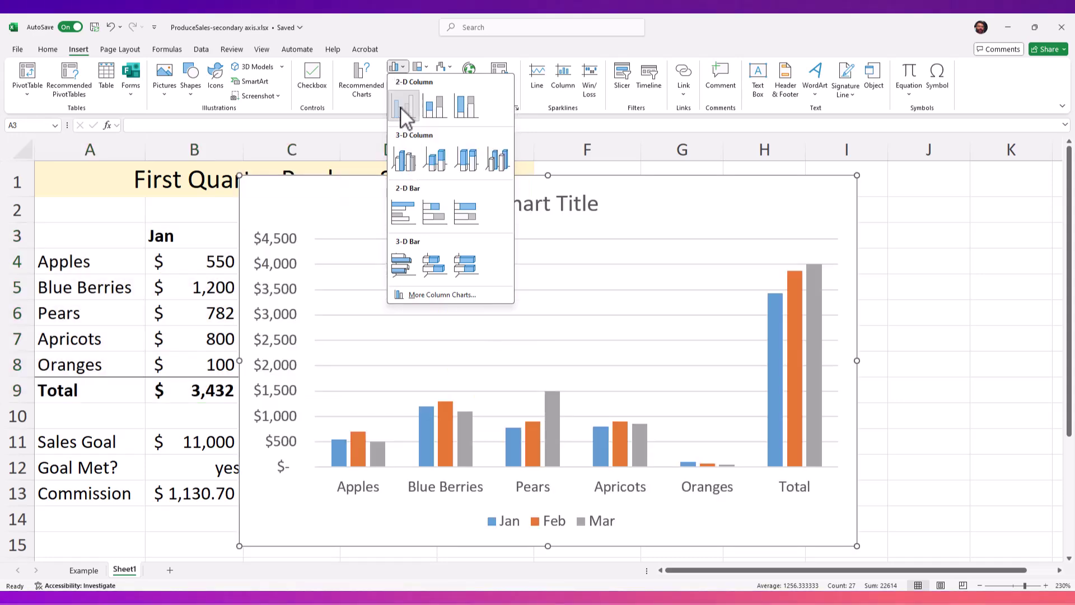
{"action": "left_click", "coordinate": [401, 107]}
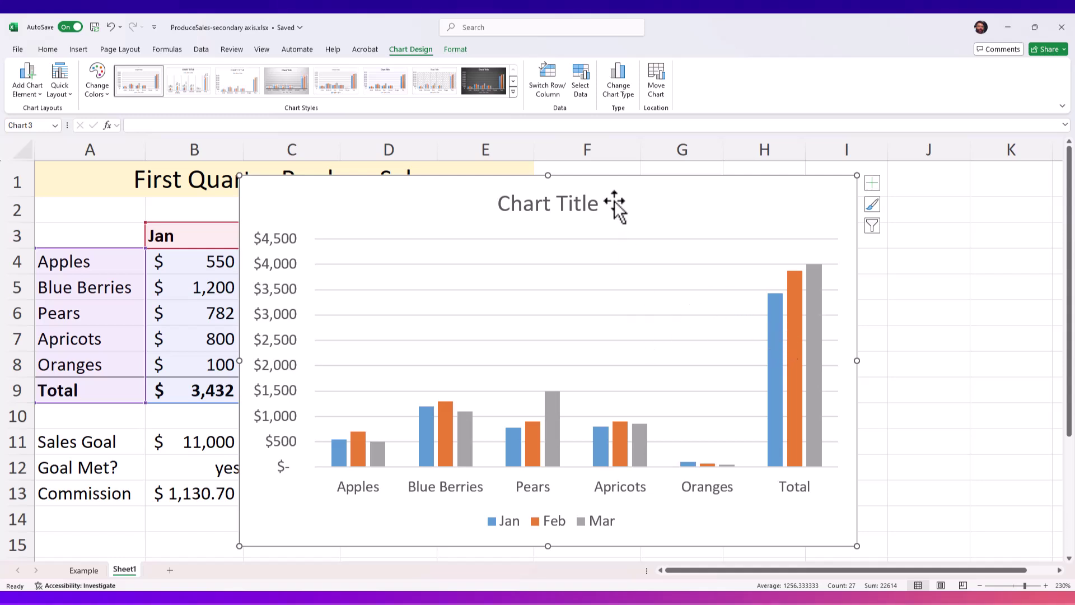
- Move the column chart to a new sheet named Chart1
{"action": "left_click", "coordinate": [657, 87]}
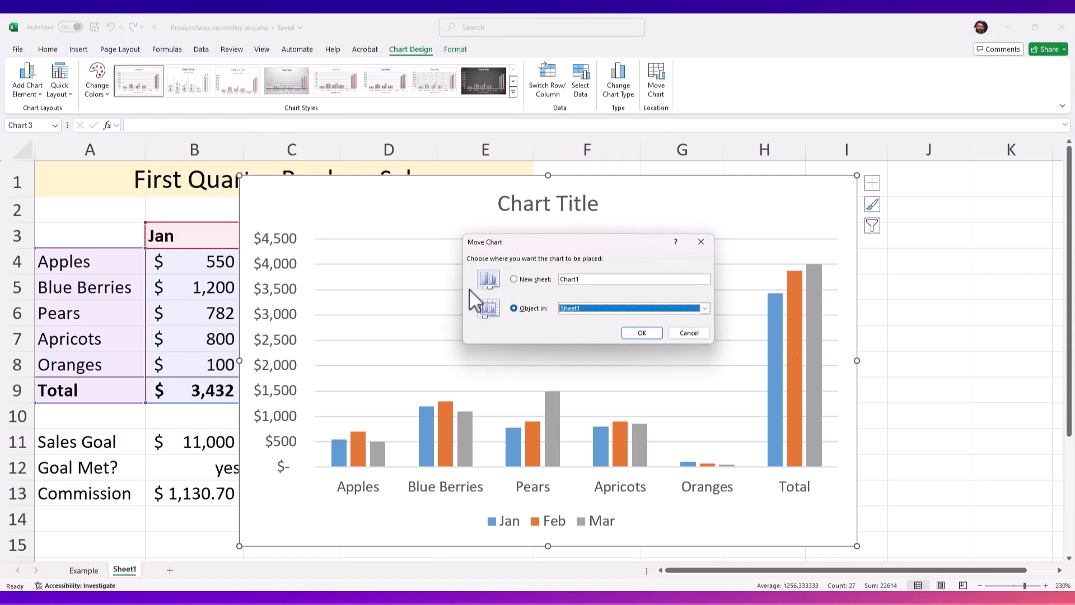
{"action": "left_click", "coordinate": [513, 279]}
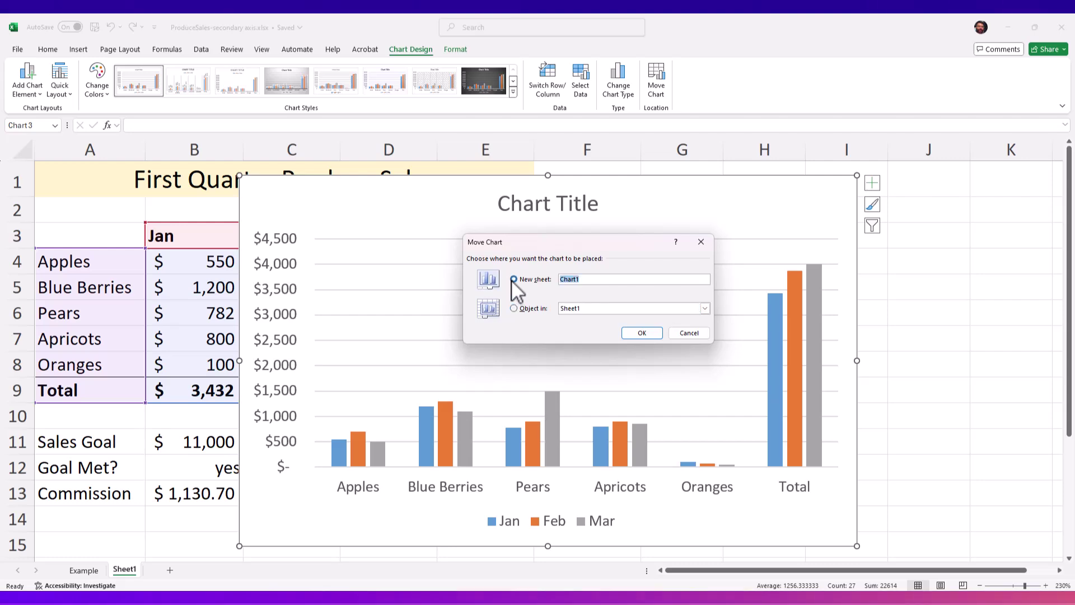
{"action": "left_click", "coordinate": [634, 335]}
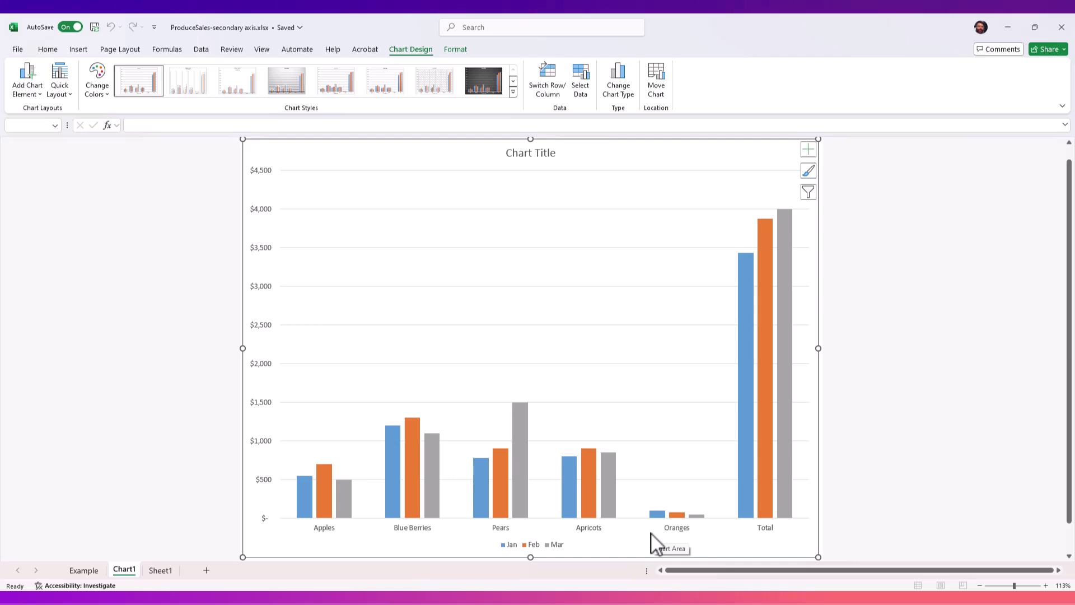
- Switch the chart's rows and columns so the months form the categories and each produce item is a series
{"action": "left_click", "coordinate": [550, 83]}
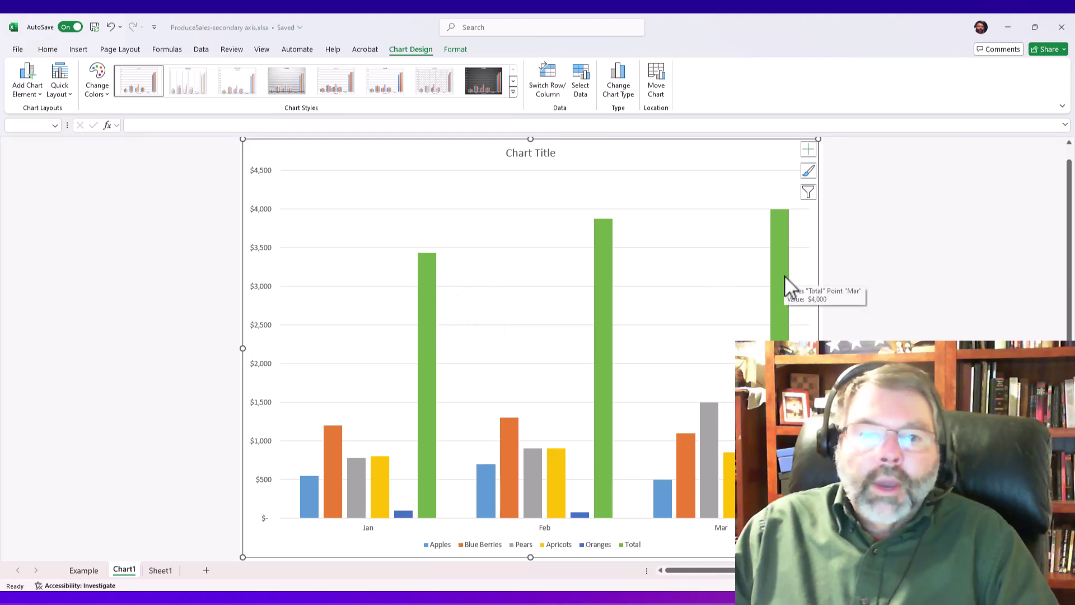
{"action": "mouse_move", "coordinate": [424, 339]}
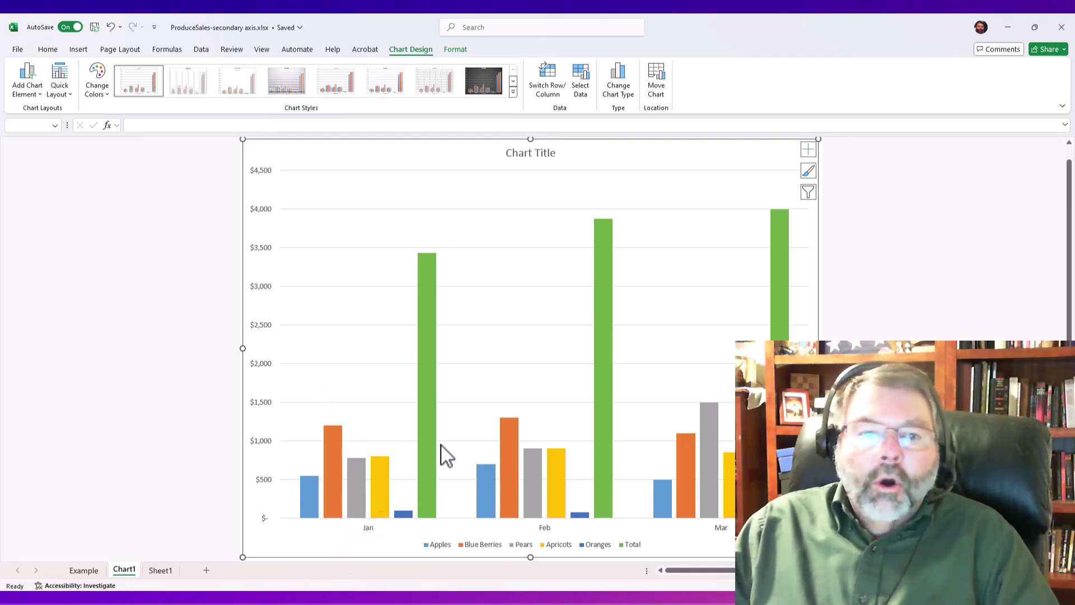
{"action": "mouse_move", "coordinate": [427, 315]}
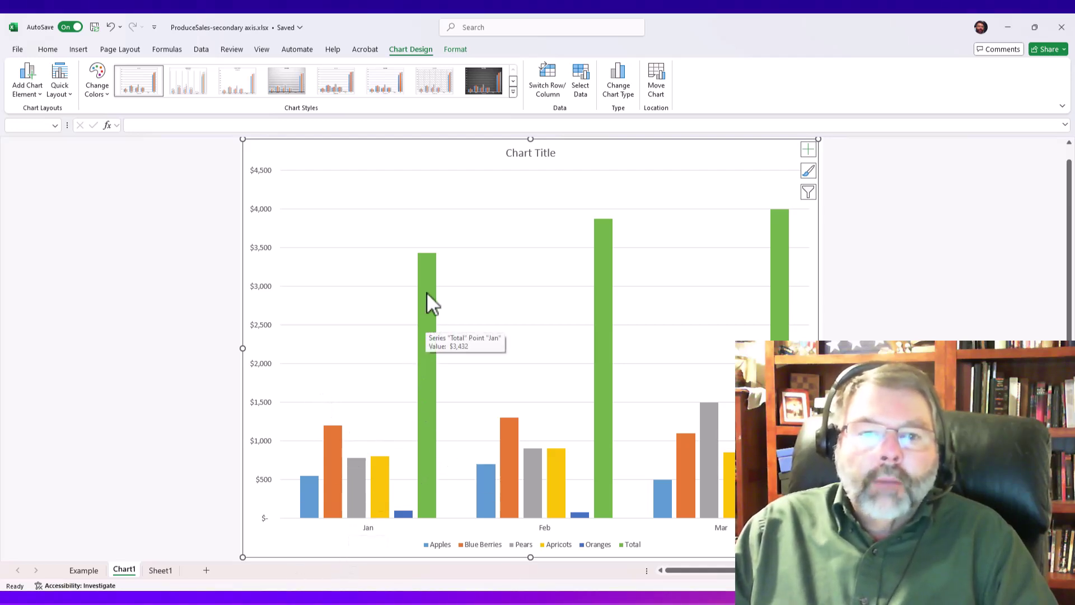
- Replace the placeholder chart title with "First Quarter Produce Sales"
{"action": "left_click", "coordinate": [528, 153]}
{"action": "double_click", "coordinate": [530, 154]}
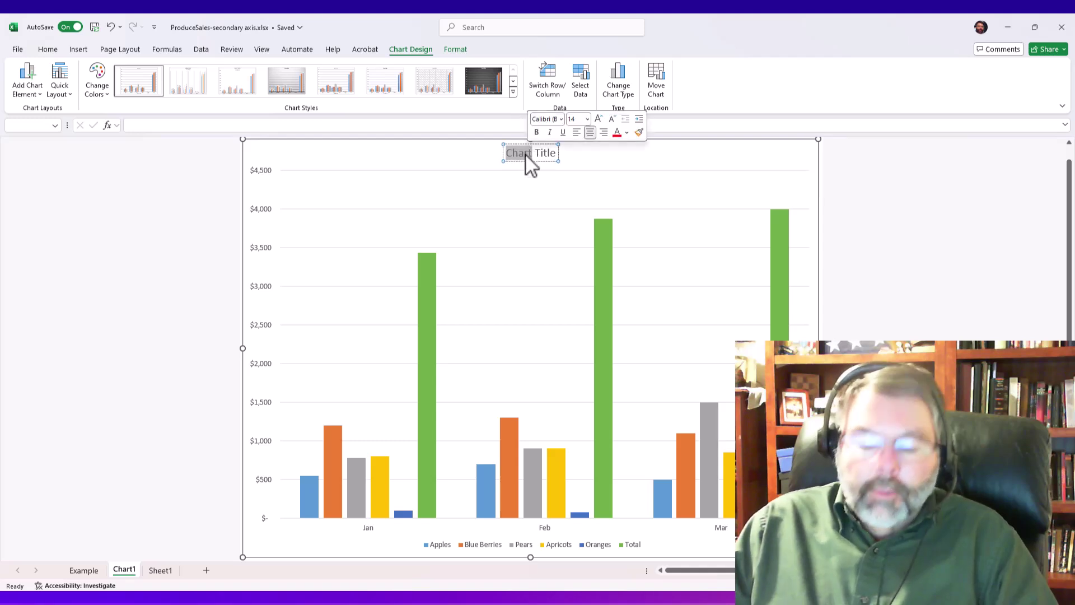
{"action": "key", "text": "Delete"}
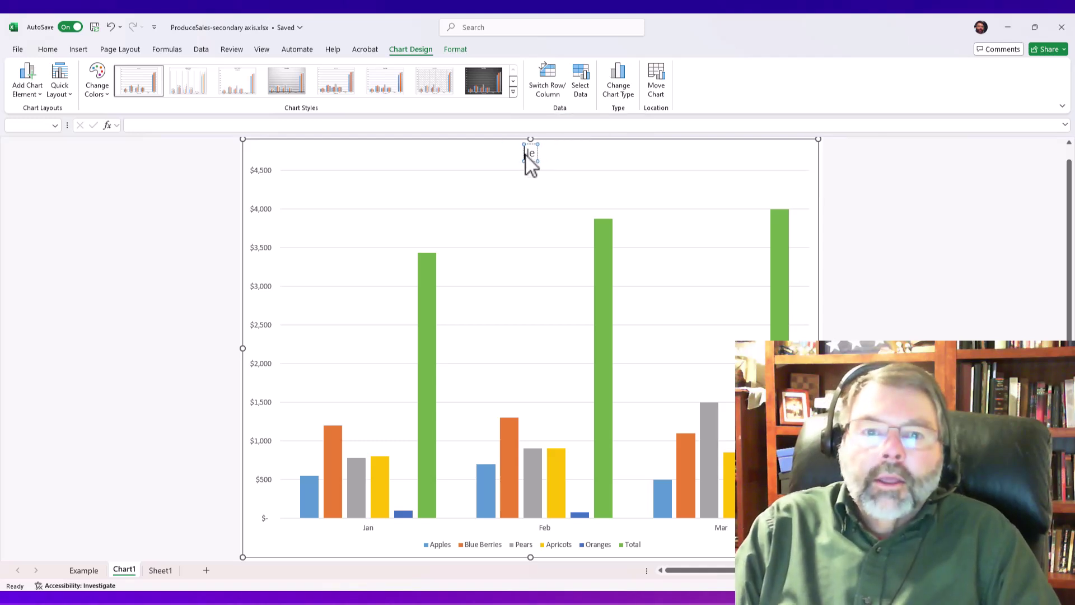
{"action": "key", "text": "Delete"}
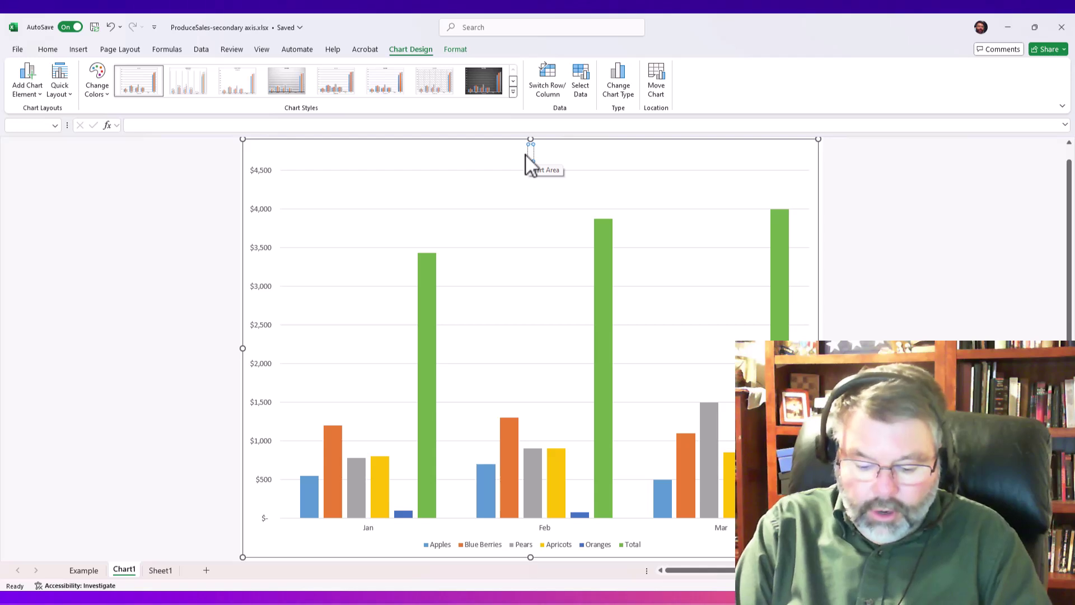
{"action": "type", "text": "First Quar"}
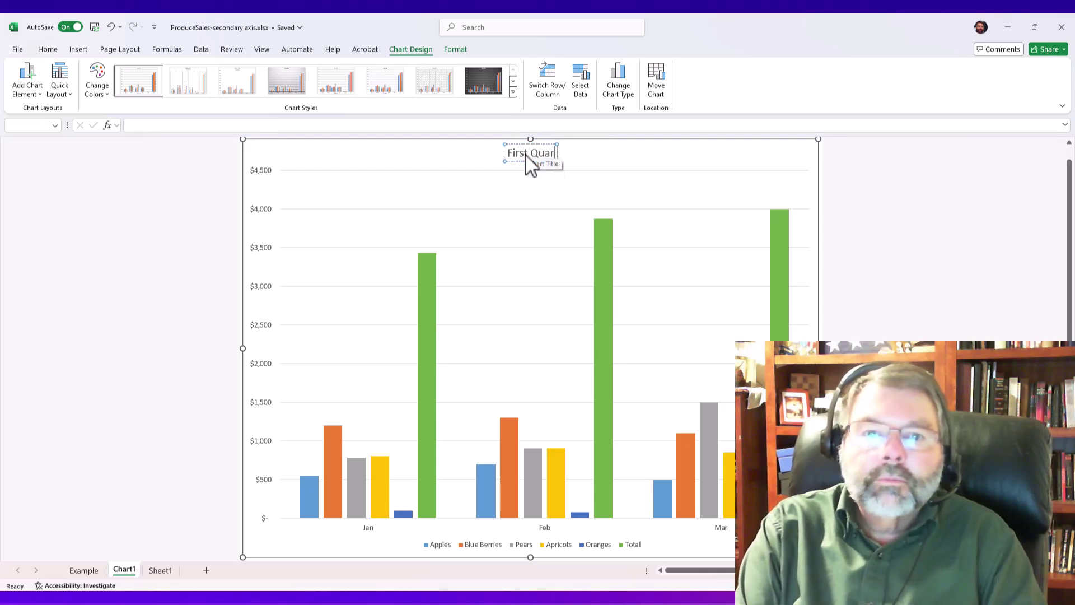
{"action": "type", "text": "ter Pr"}
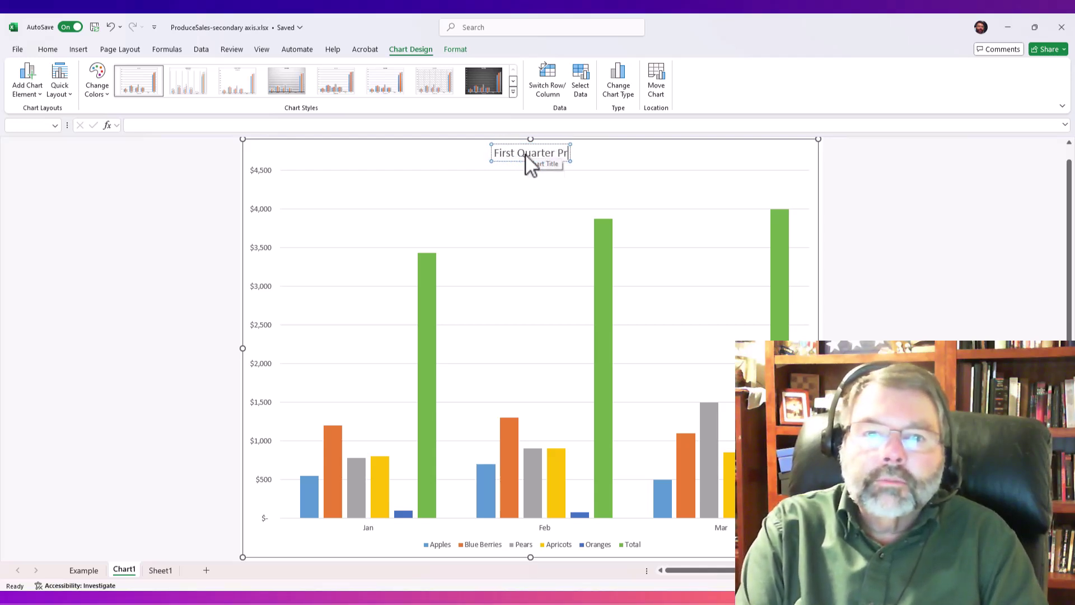
{"action": "type", "text": "oduce Sale"}
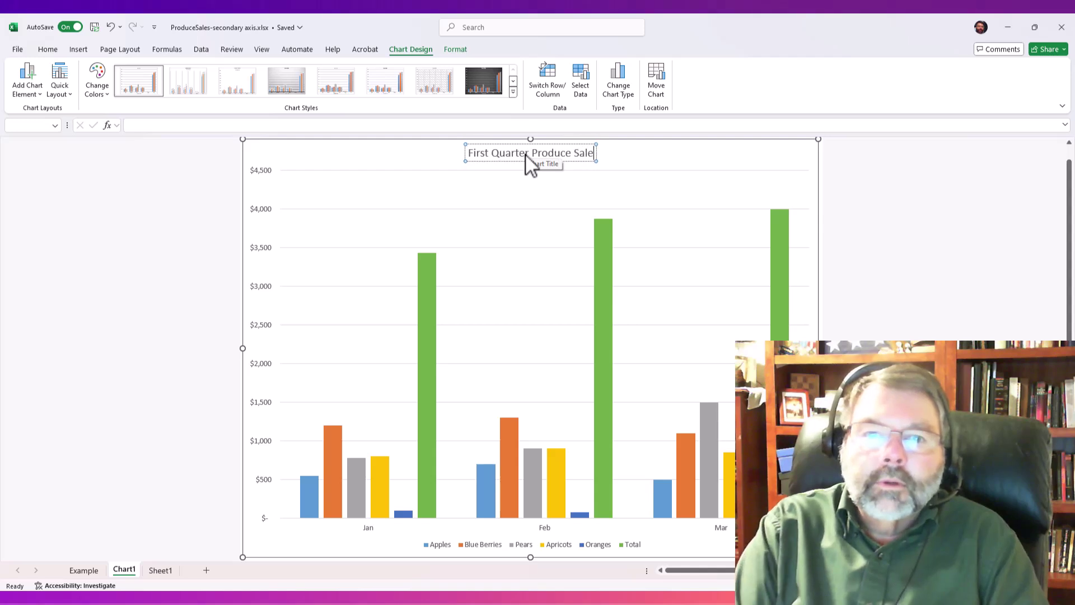
{"action": "type", "text": "s"}
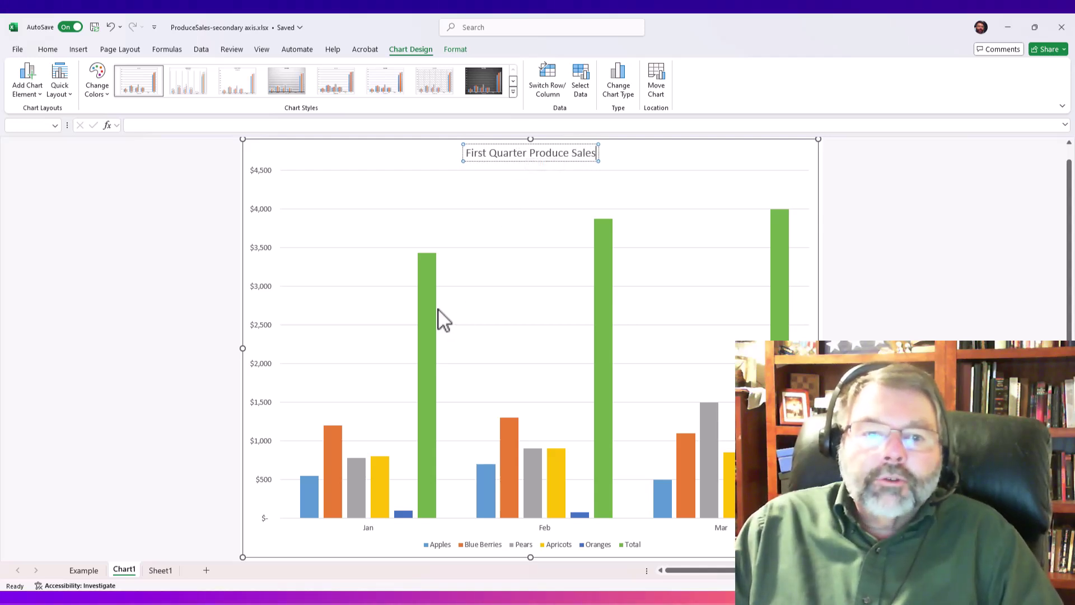
- Select the Total series and choose the Clustered Column - Line combo as the new chart type
{"action": "left_click", "coordinate": [428, 297]}
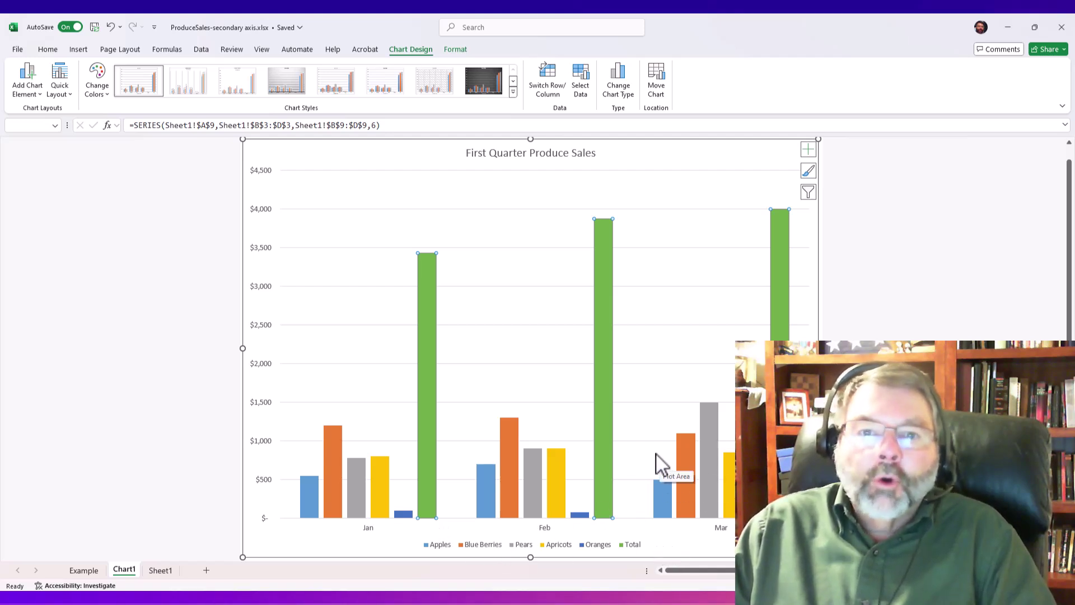
{"action": "left_click", "coordinate": [629, 84]}
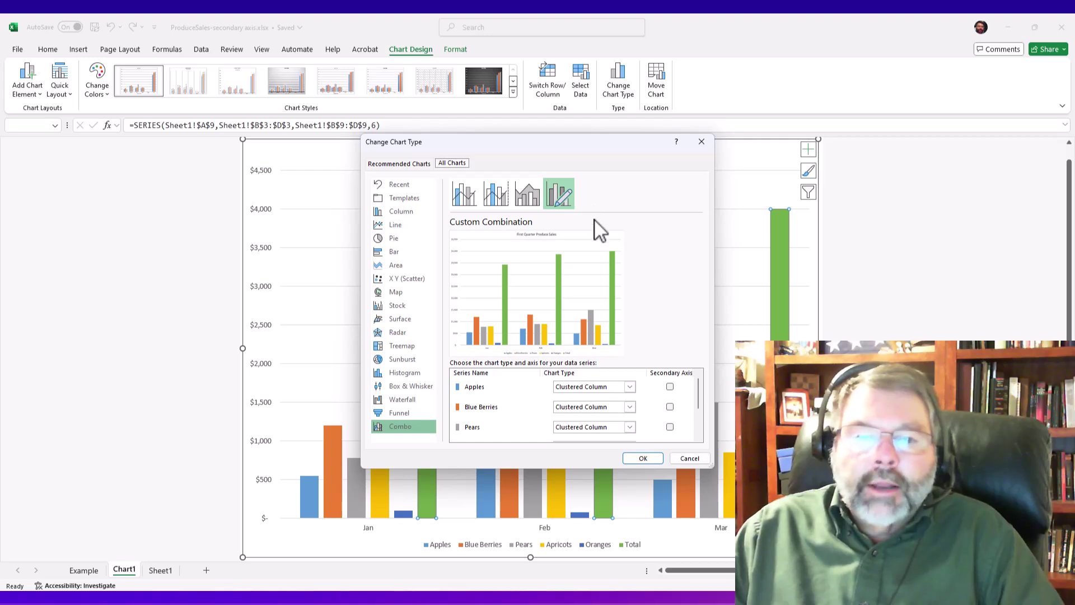
{"action": "left_click", "coordinate": [462, 201]}
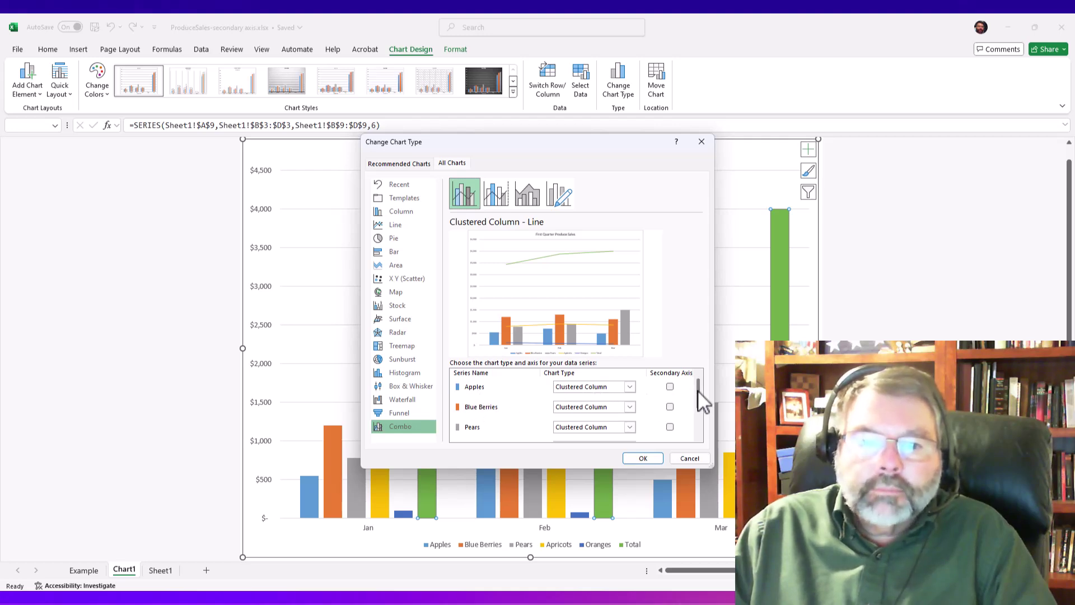
- Set the Apricots and Oranges series to Clustered Column in the combo chart settings
{"action": "scroll", "coordinate": [698, 392], "scroll_direction": "down", "scroll_amount": 1}
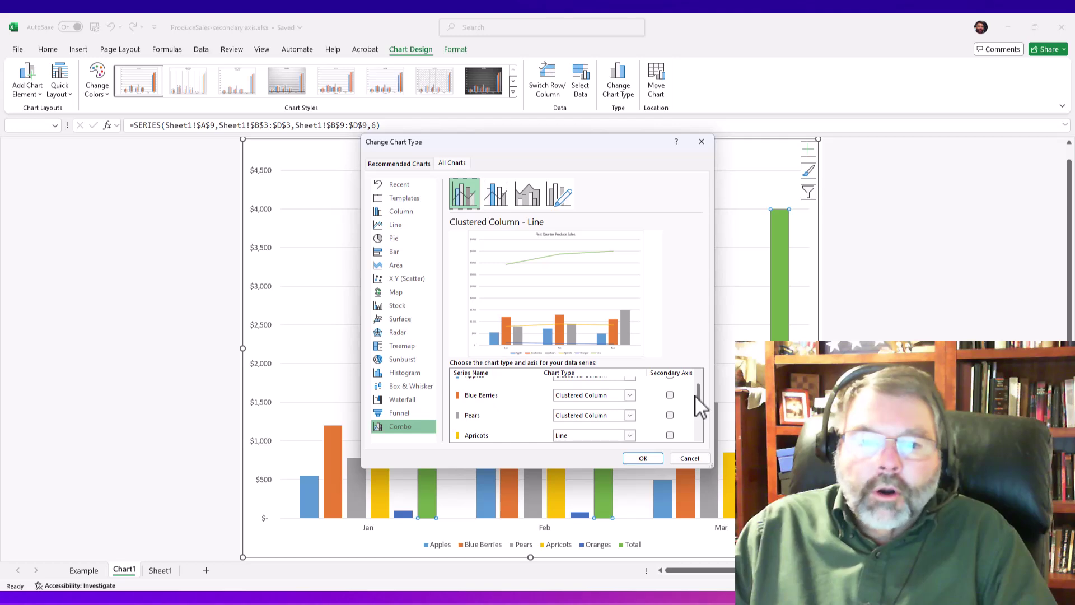
{"action": "scroll", "coordinate": [698, 409], "scroll_direction": "down", "scroll_amount": 1}
{"action": "scroll", "coordinate": [695, 415], "scroll_direction": "down", "scroll_amount": 1}
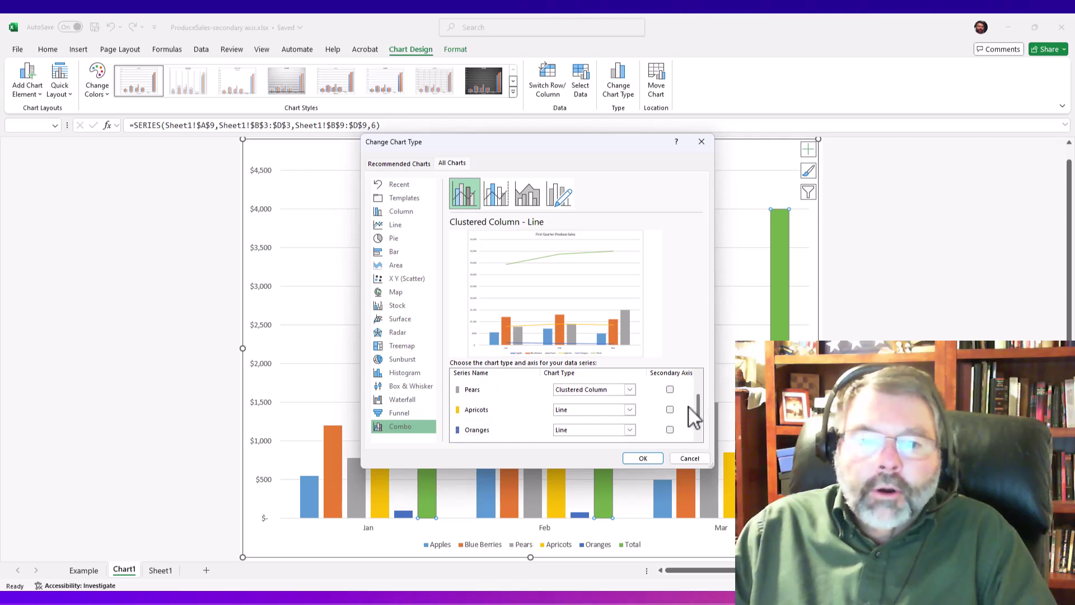
{"action": "left_click", "coordinate": [629, 410]}
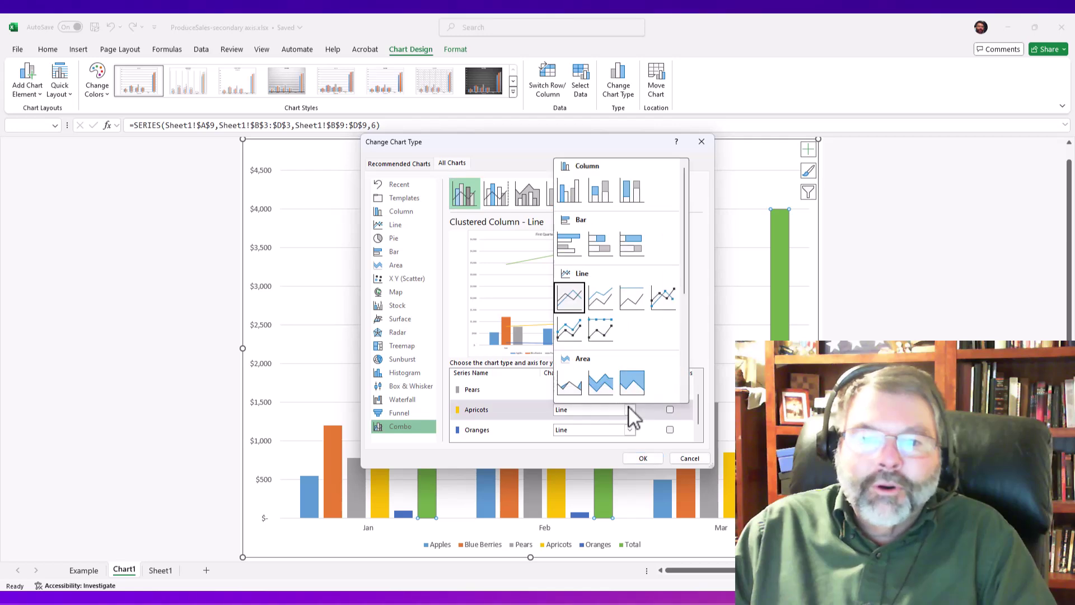
{"action": "left_click", "coordinate": [569, 192]}
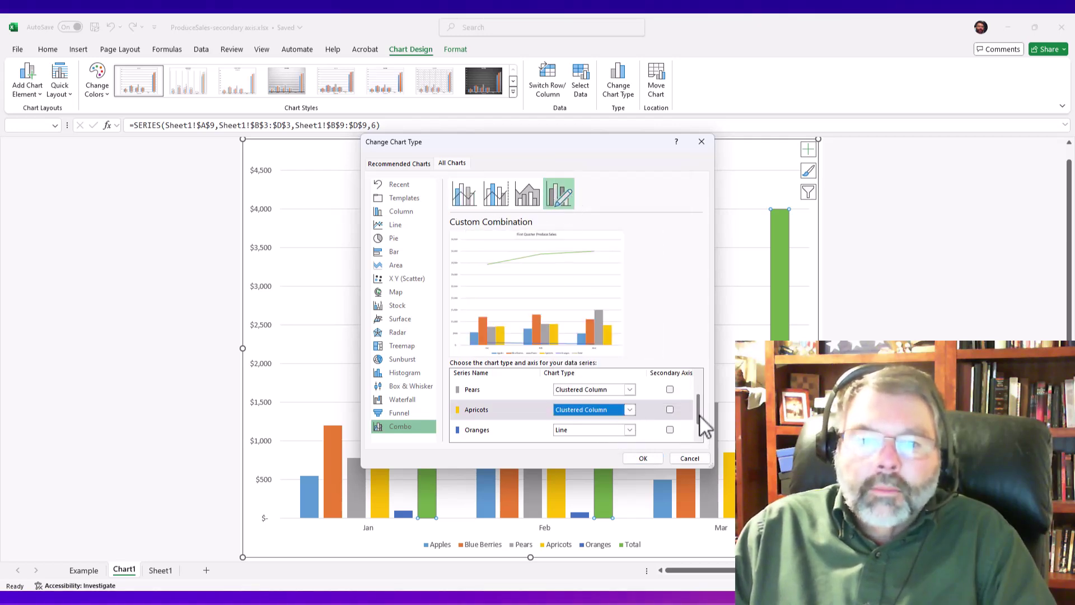
{"action": "scroll", "coordinate": [697, 420], "scroll_direction": "down", "scroll_amount": 1}
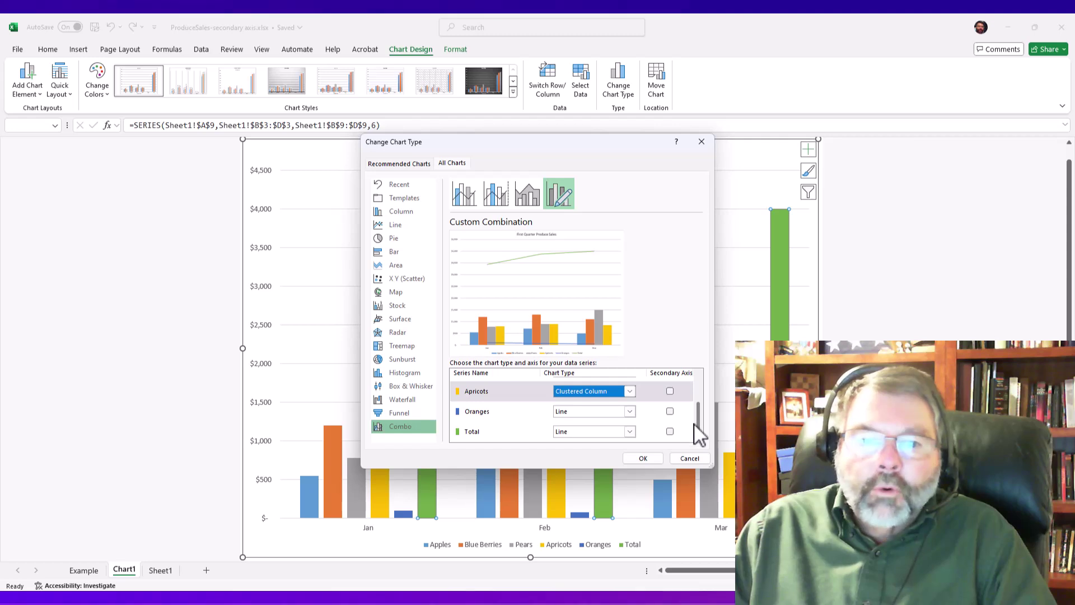
{"action": "left_click", "coordinate": [630, 411]}
{"action": "left_click", "coordinate": [569, 194]}
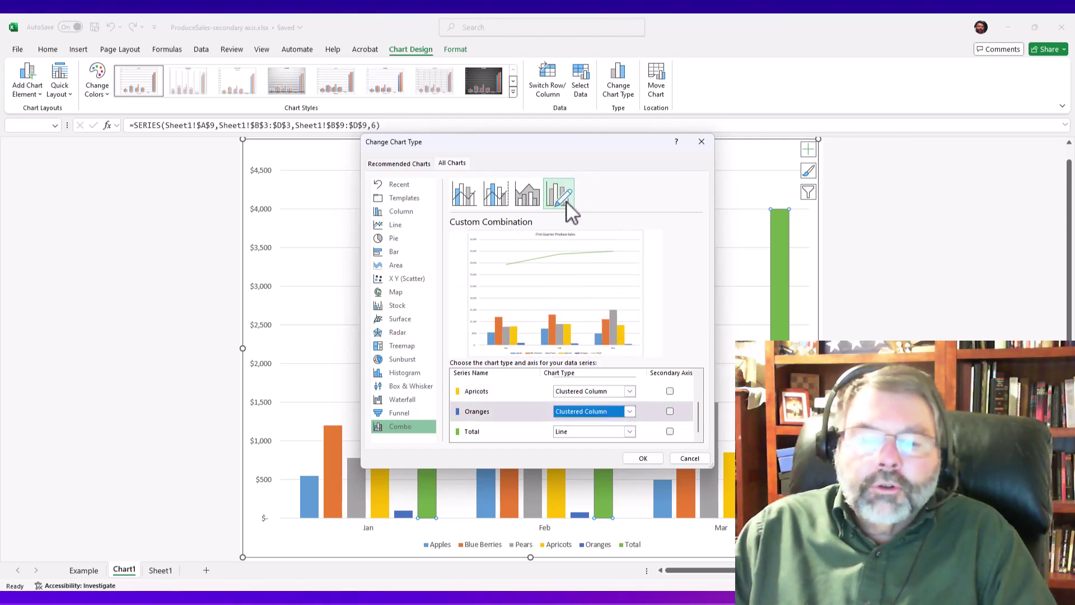
- Keep the Total series as a Line, plot it on the secondary axis, and apply the combo chart type
{"action": "left_click", "coordinate": [595, 432]}
{"action": "left_click", "coordinate": [596, 432]}
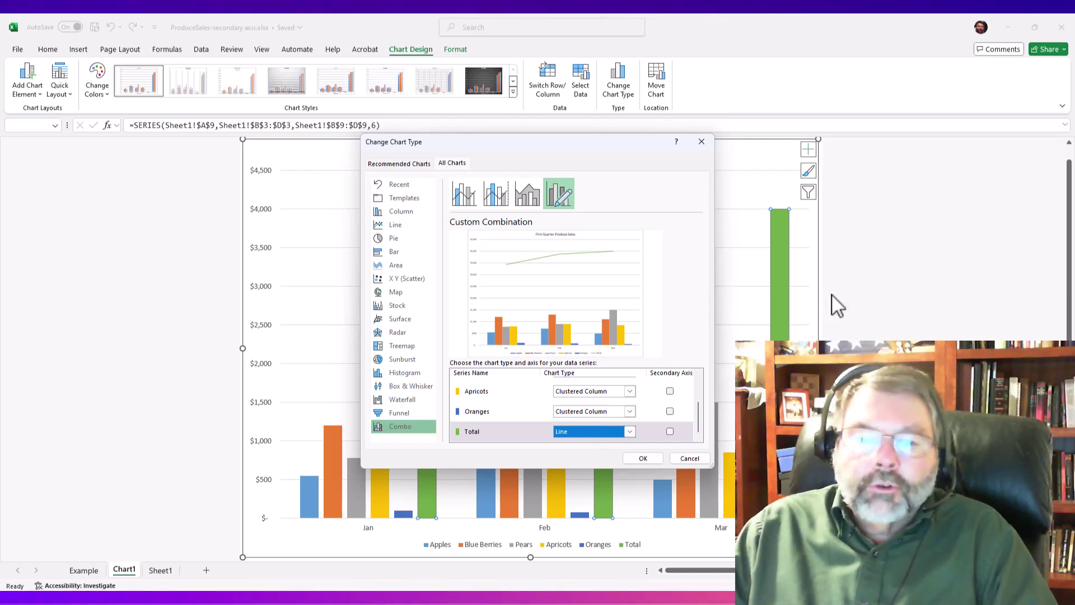
{"action": "left_click", "coordinate": [670, 432]}
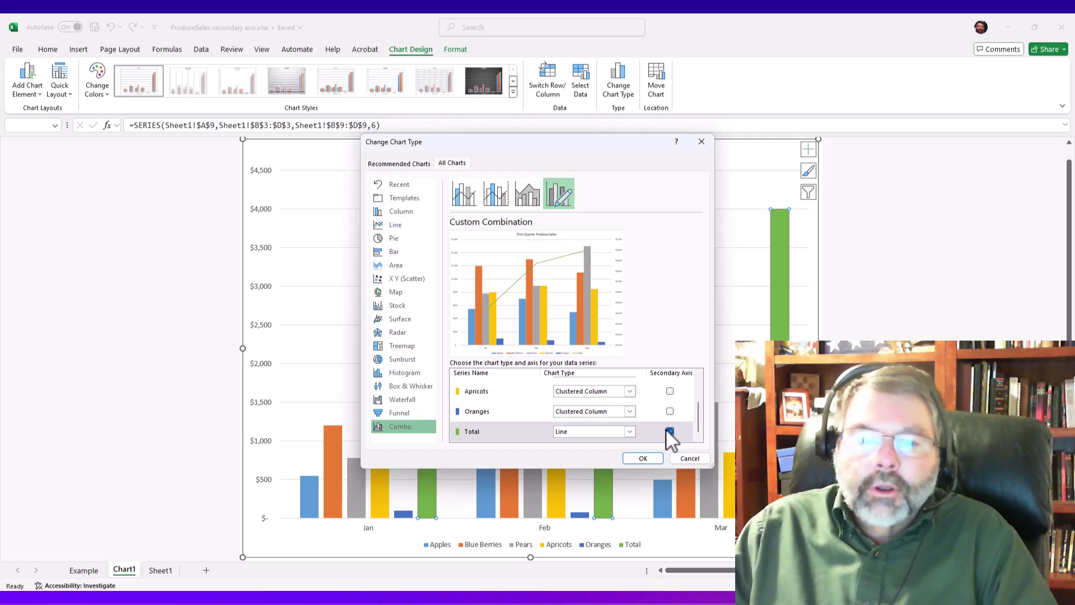
{"action": "left_click", "coordinate": [644, 458]}
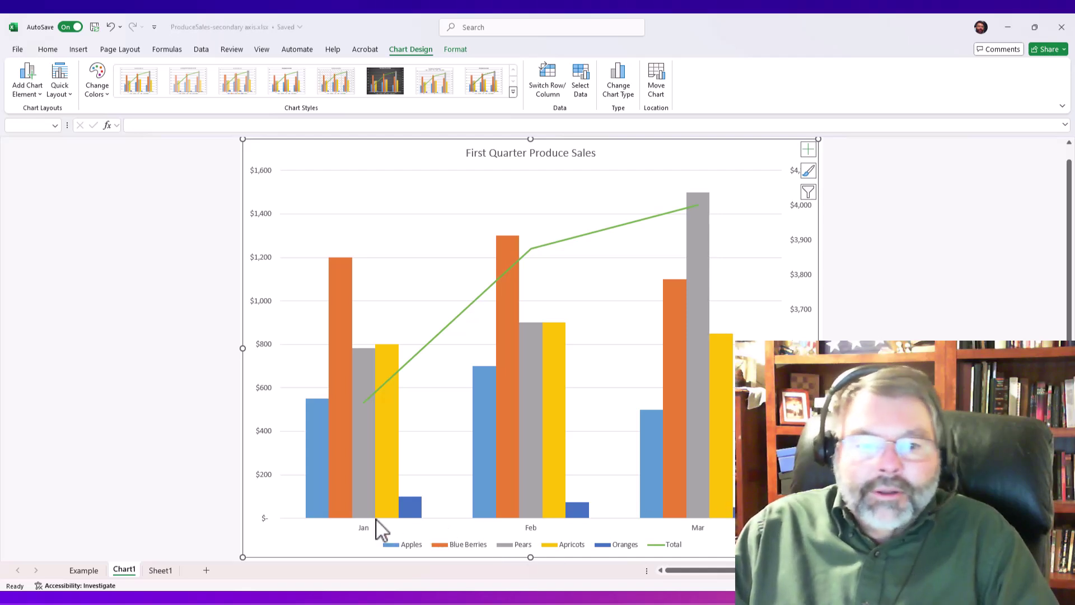
{"action": "mouse_move", "coordinate": [401, 514]}
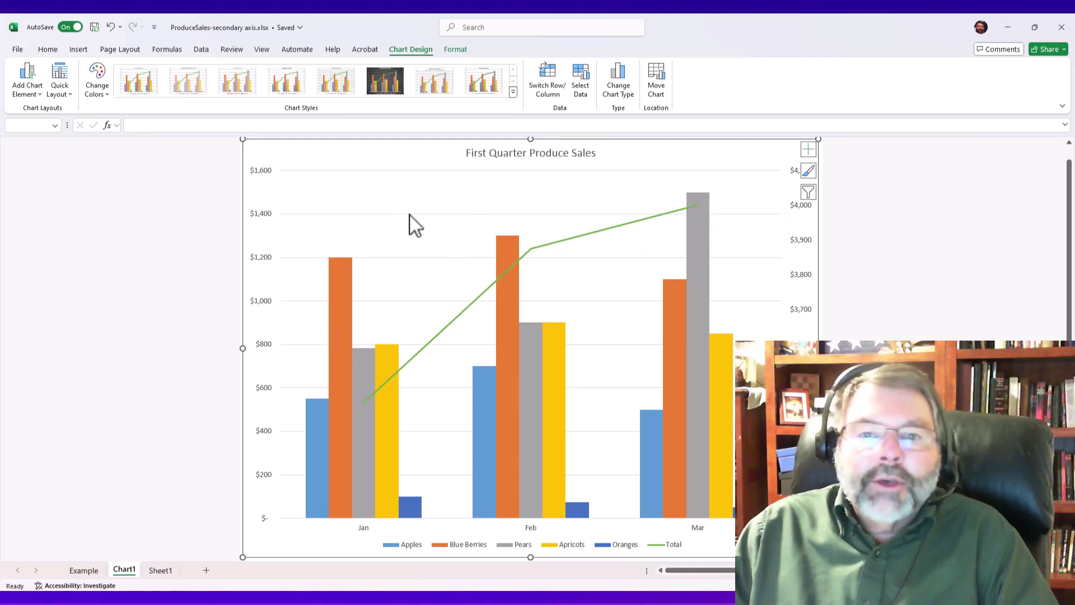
{"action": "mouse_move", "coordinate": [704, 201]}
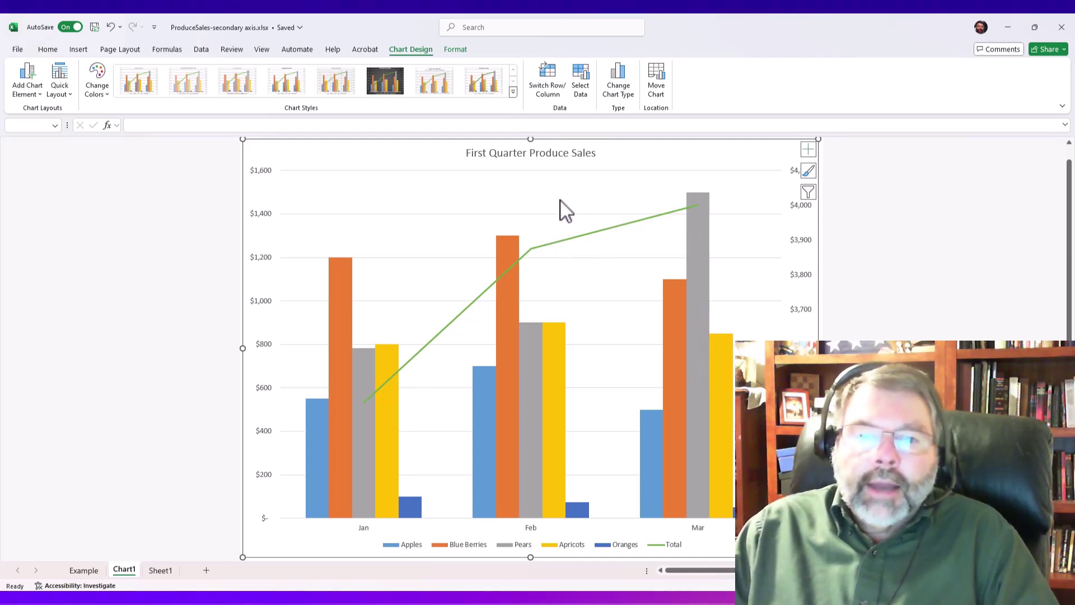
{"action": "mouse_move", "coordinate": [617, 226]}
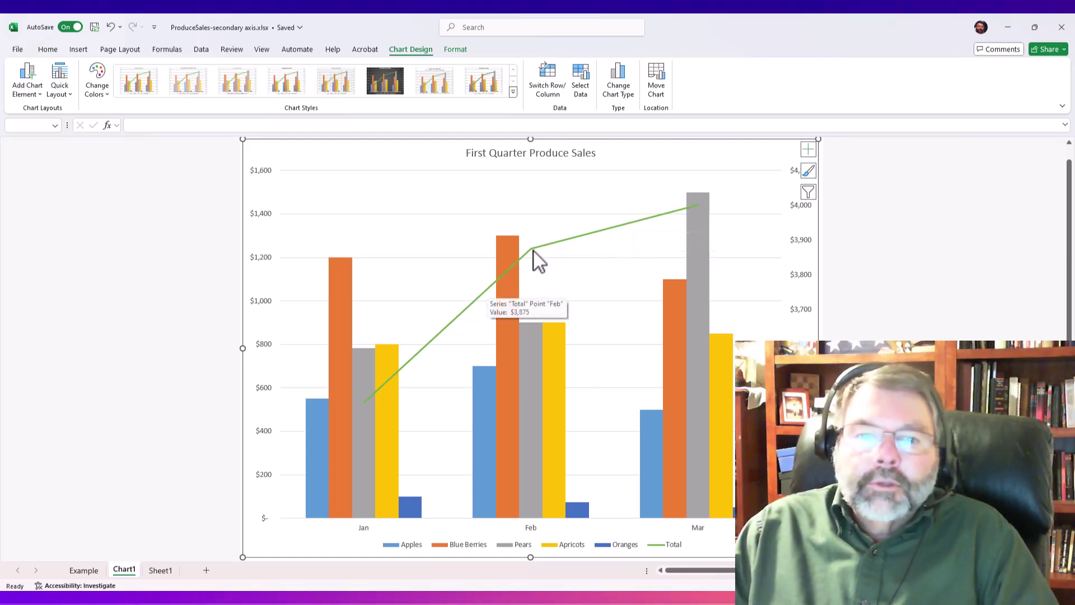
{"action": "mouse_move", "coordinate": [680, 208]}
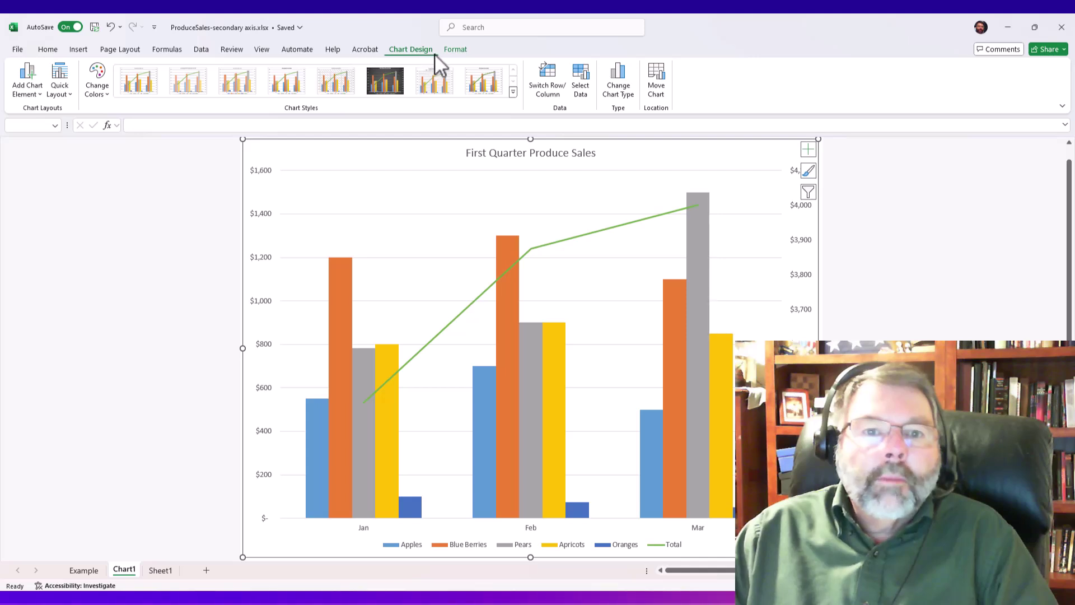
- Draw a rounded-rectangle speech bubble about 1.38" wide and 0.64" high above the Feb columns and remove its fill
{"action": "left_click", "coordinate": [455, 49]}
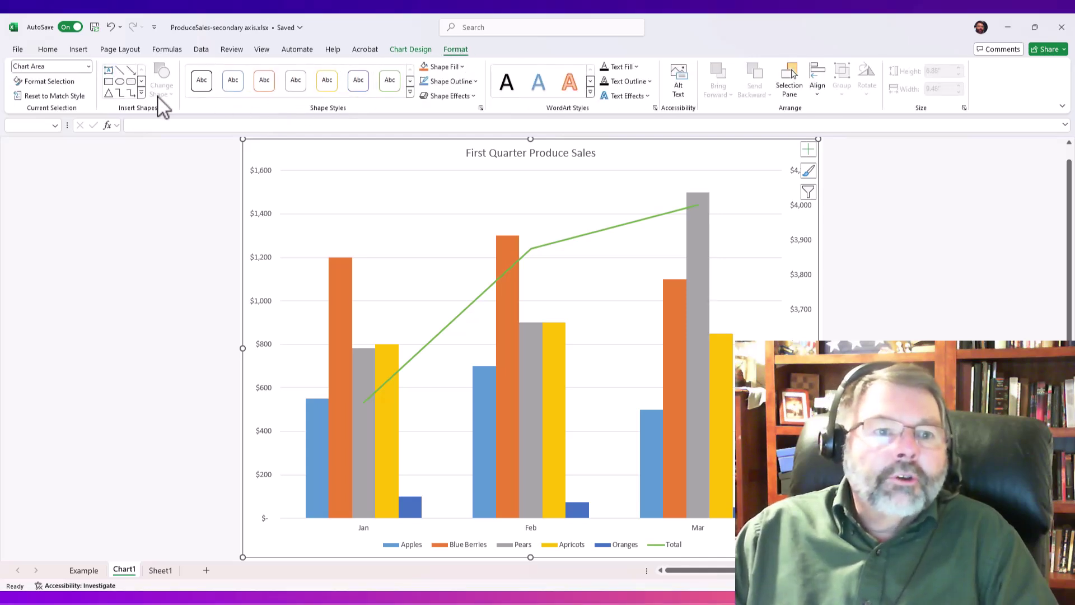
{"action": "left_click", "coordinate": [141, 94]}
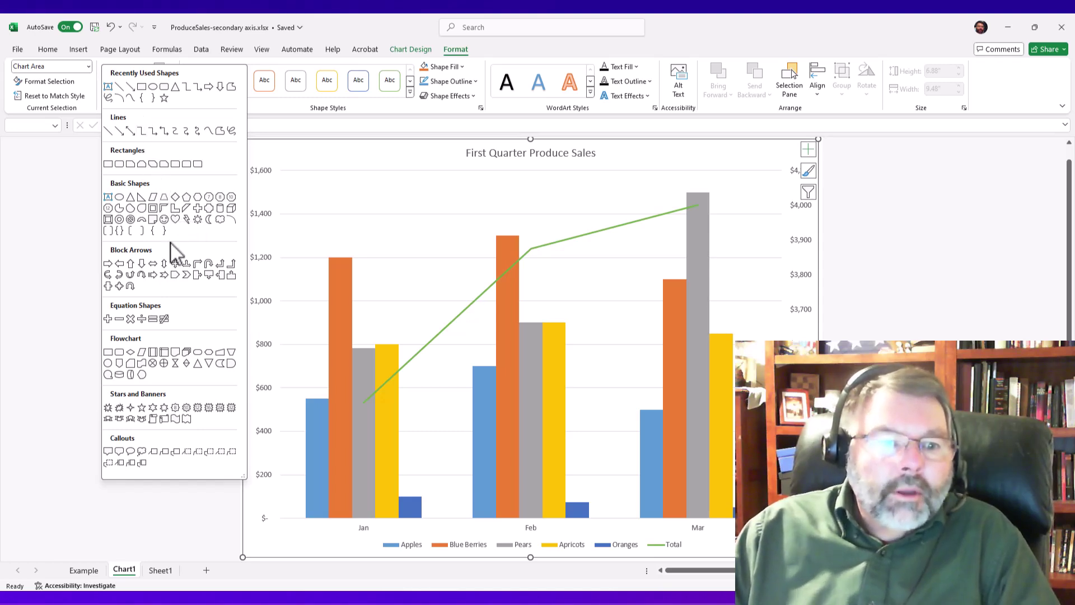
{"action": "left_click", "coordinate": [120, 452]}
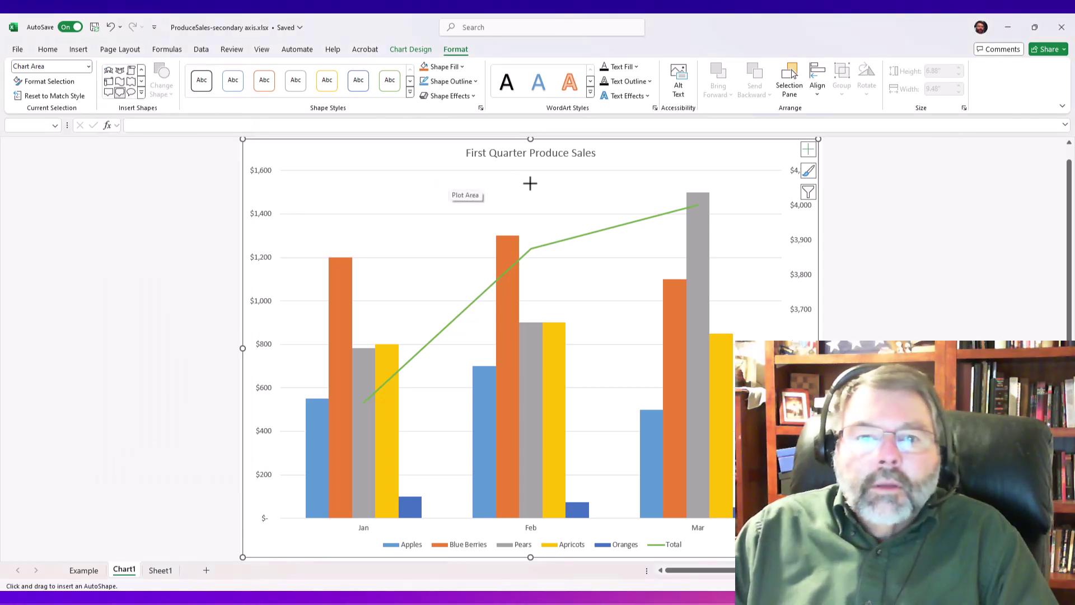
{"action": "left_click_drag", "start_coordinate": [532, 178], "coordinate": [617, 214]}
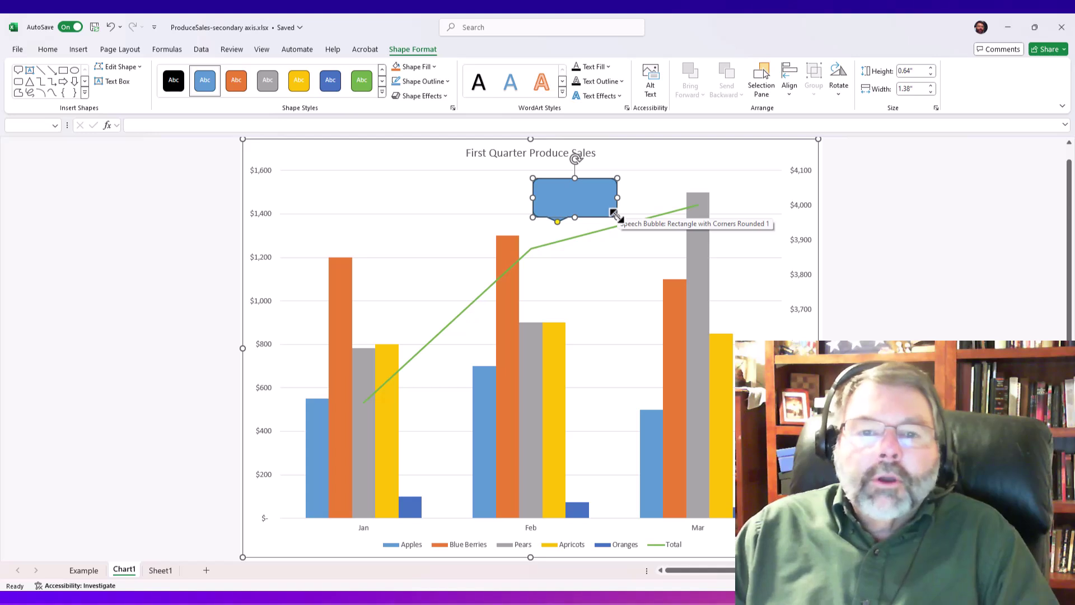
{"action": "left_click", "coordinate": [434, 67]}
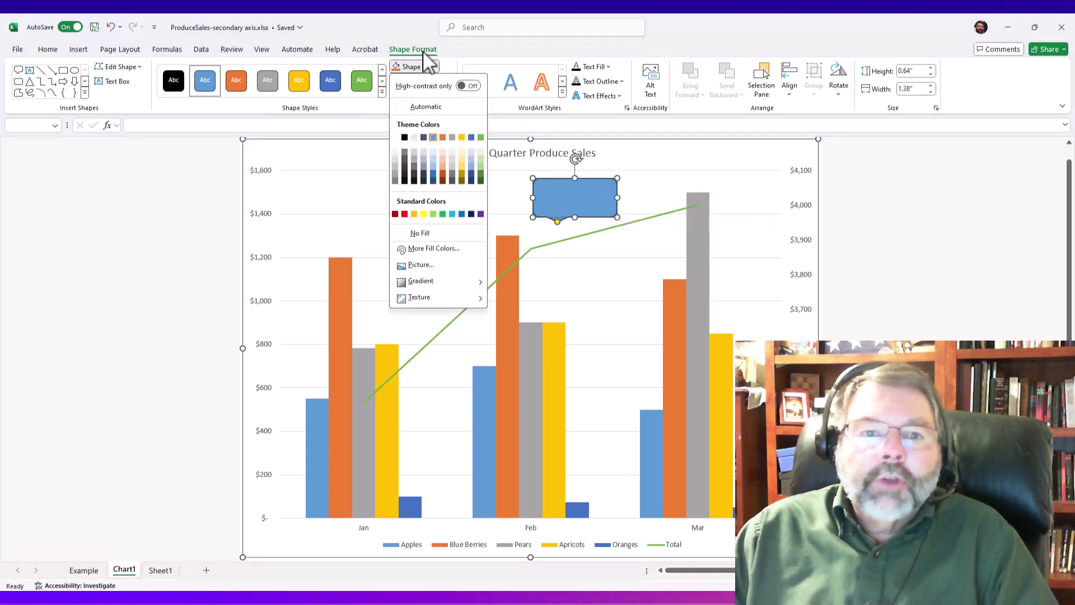
{"action": "left_click", "coordinate": [416, 231]}
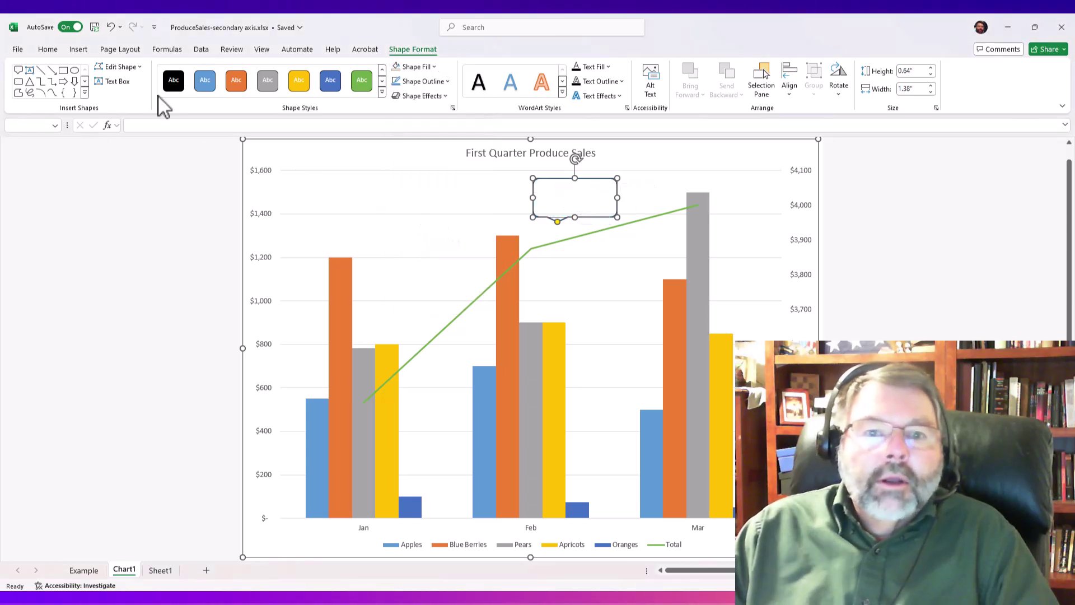
- Open the speech bubble for text editing and set its font color to black
{"action": "right_click", "coordinate": [581, 202]}
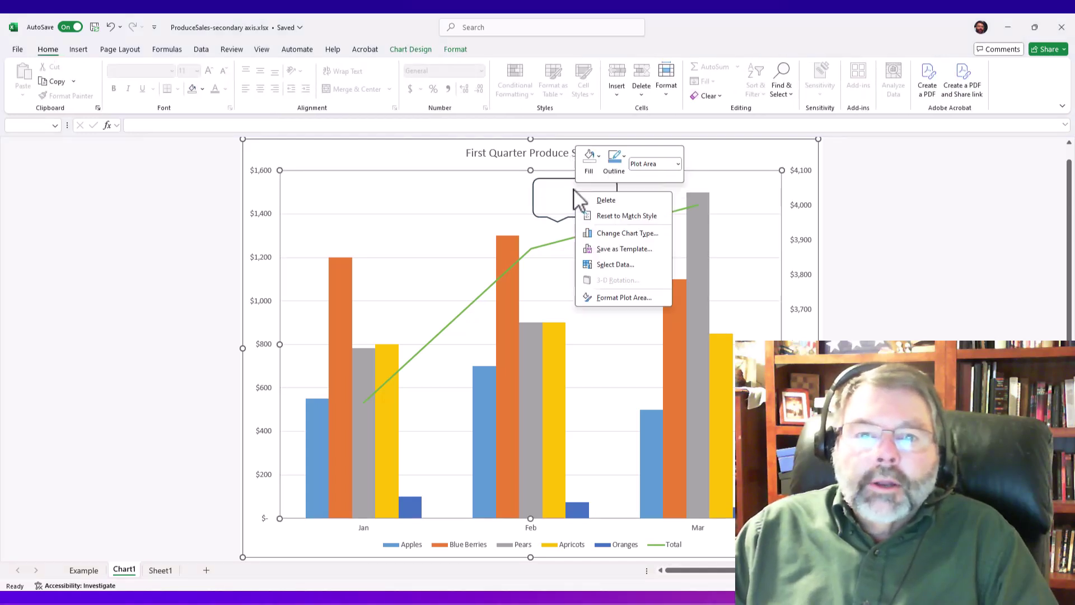
{"action": "left_click", "coordinate": [549, 181]}
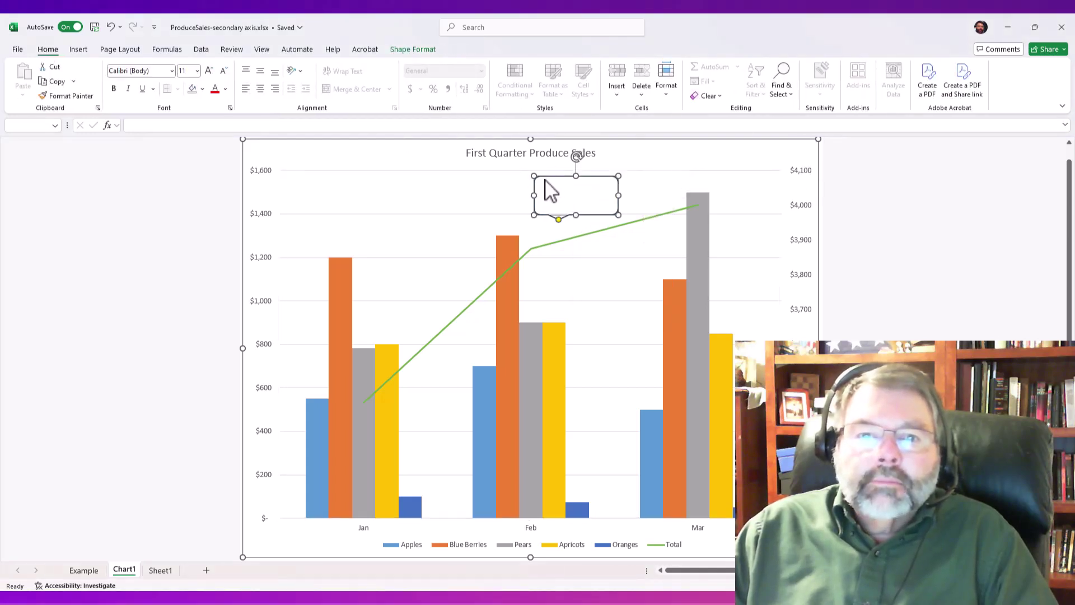
{"action": "right_click", "coordinate": [546, 183]}
{"action": "left_click", "coordinate": [541, 192]}
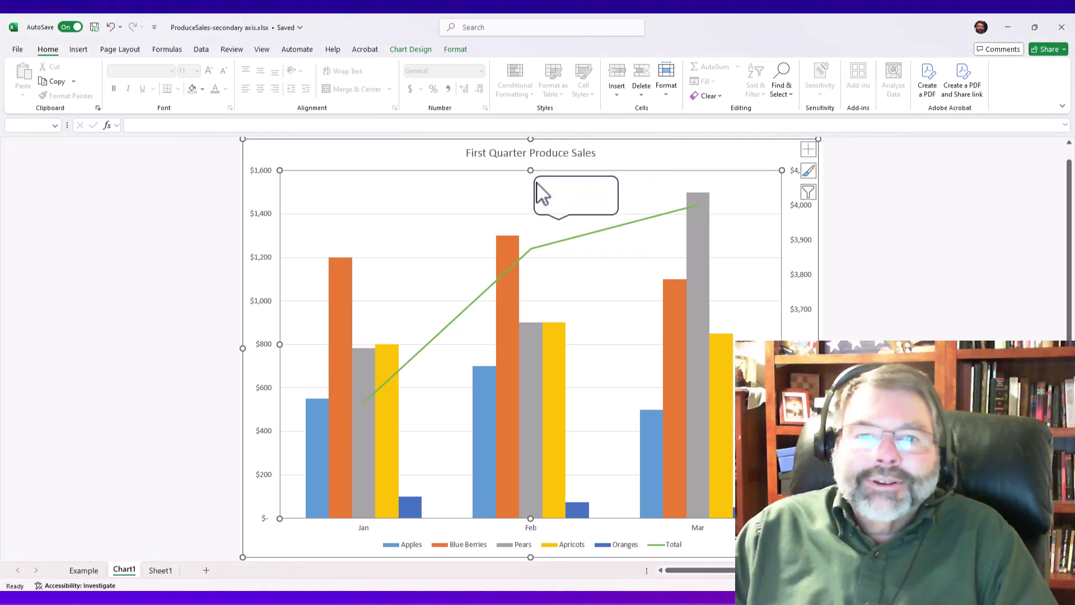
{"action": "right_click", "coordinate": [539, 189]}
{"action": "left_click", "coordinate": [569, 277]}
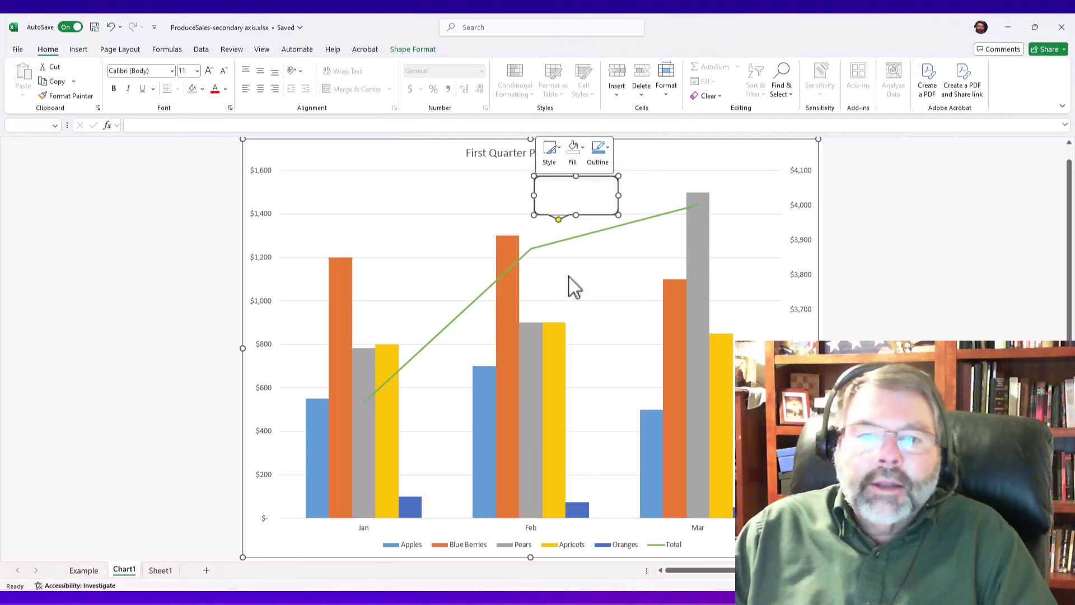
{"action": "left_click", "coordinate": [225, 89]}
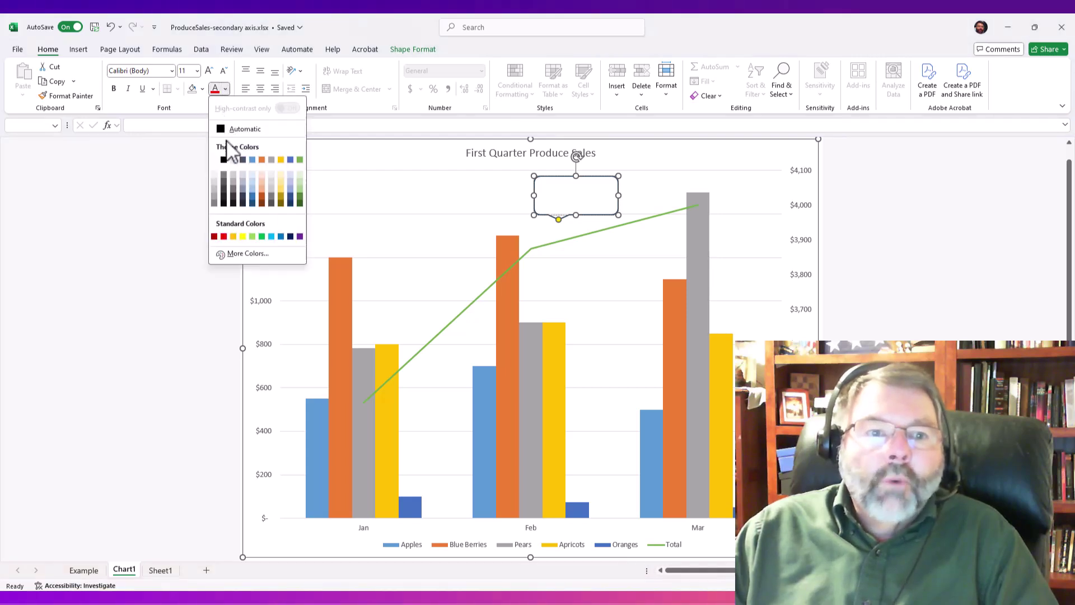
{"action": "left_click", "coordinate": [224, 160]}
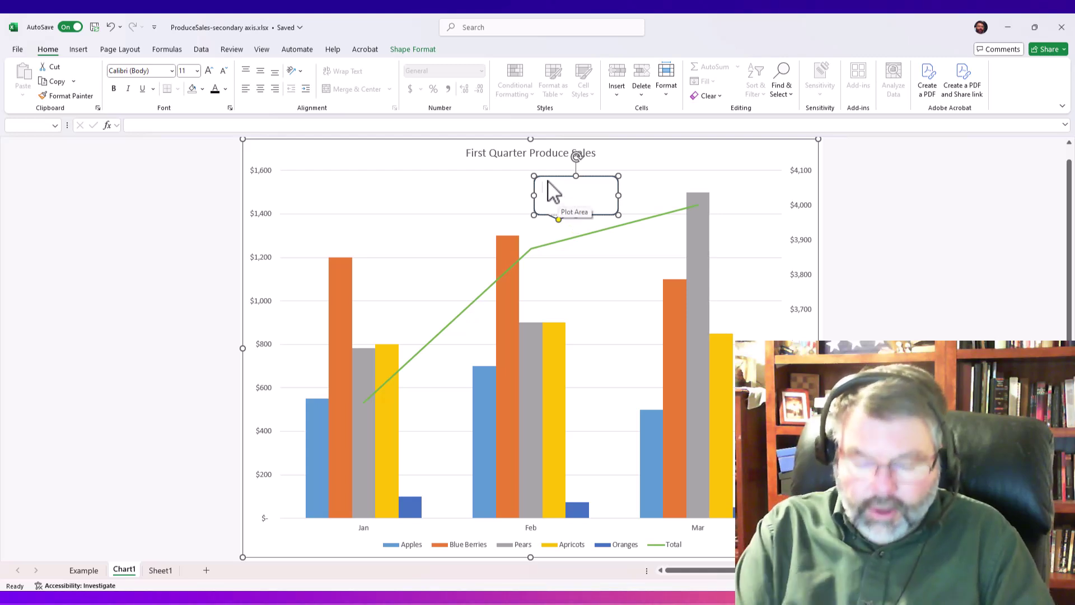
- Enter "Use secondary axis" as the speech bubble's text
{"action": "type", "text": "Units"}
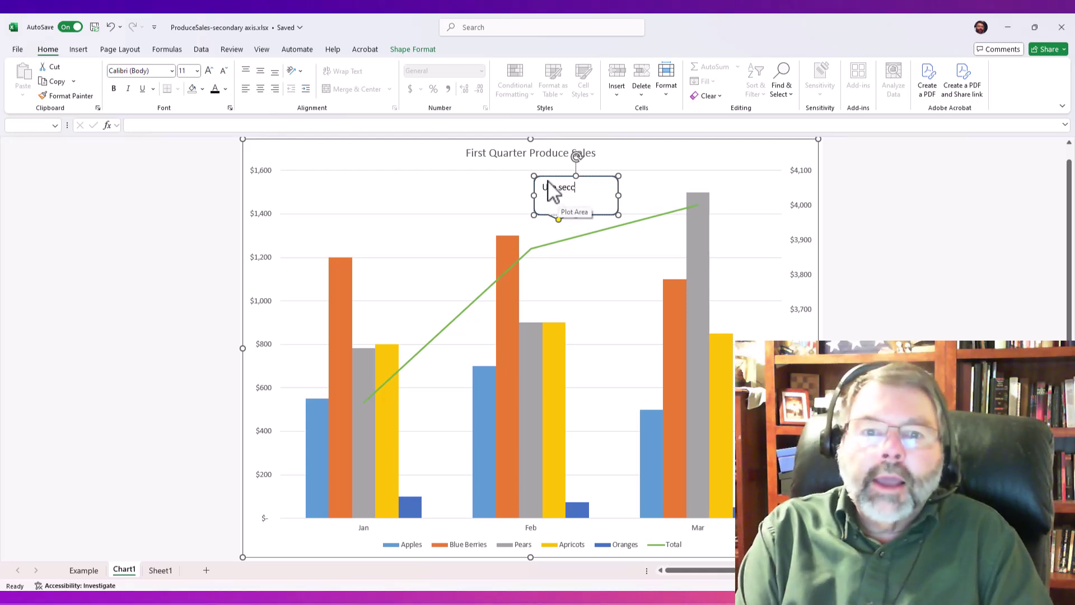
{"action": "type", "text": " second"}
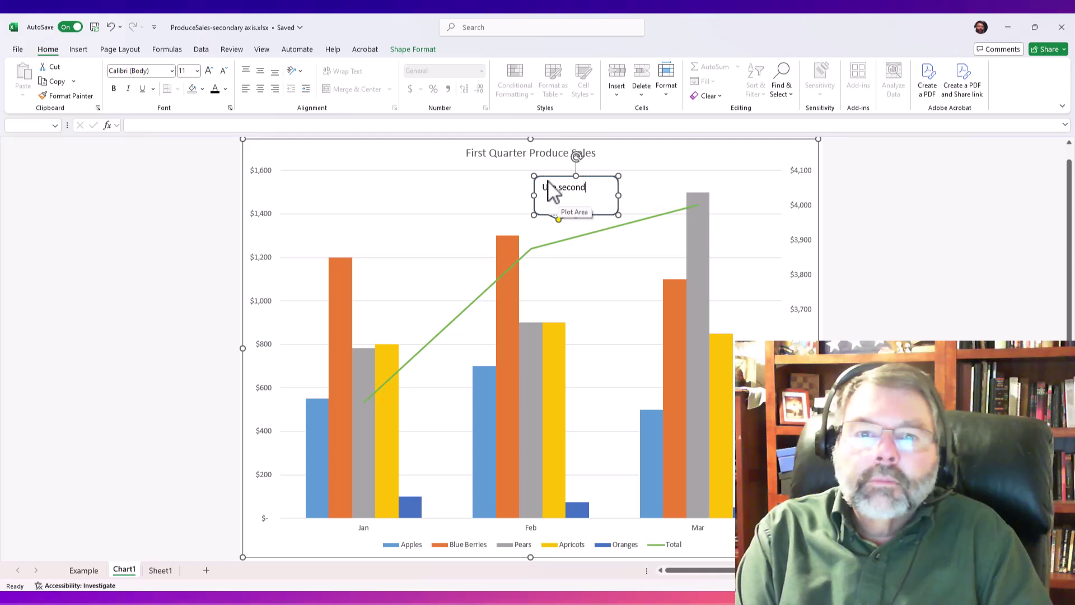
{"action": "type", "text": "ay"}
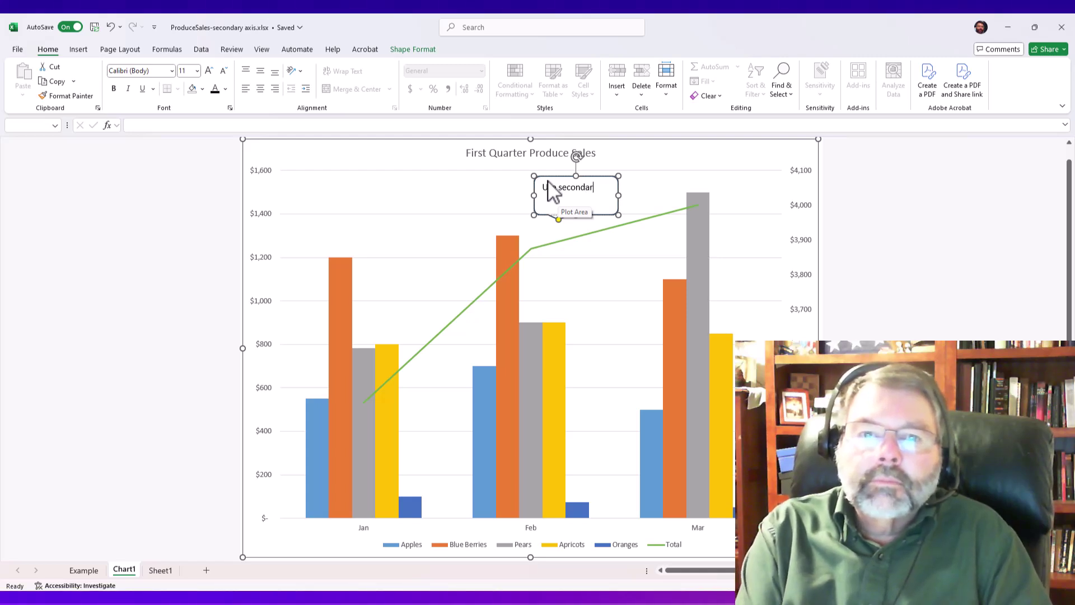
{"action": "type", "text": "y axis"}
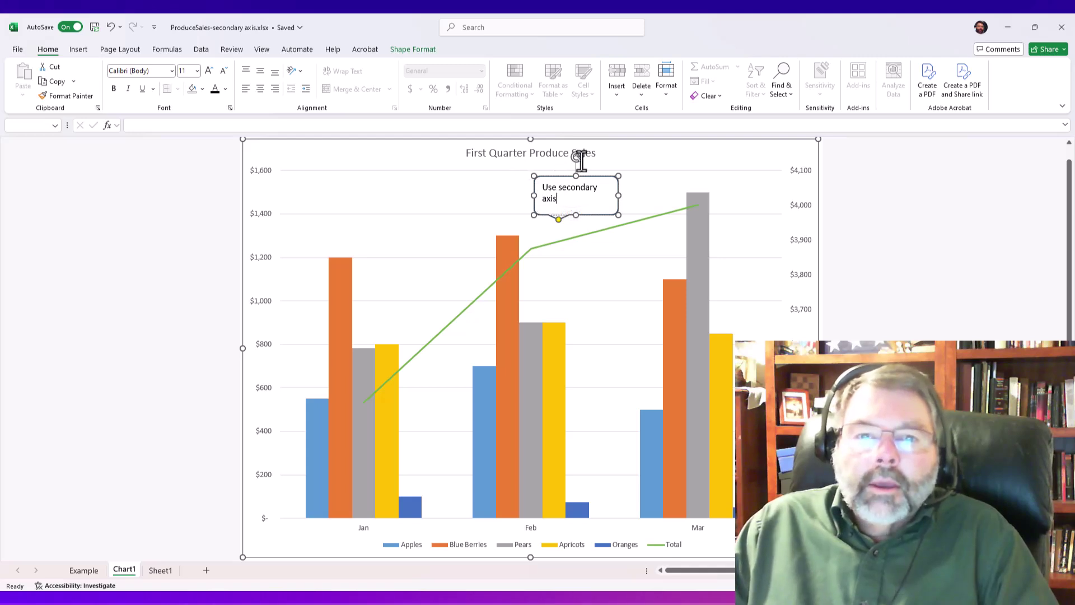
- Rotate the speech bubble slightly counterclockwise, center its text horizontally, and deselect it
{"action": "left_click_drag", "start_coordinate": [576, 159], "coordinate": [530, 194]}
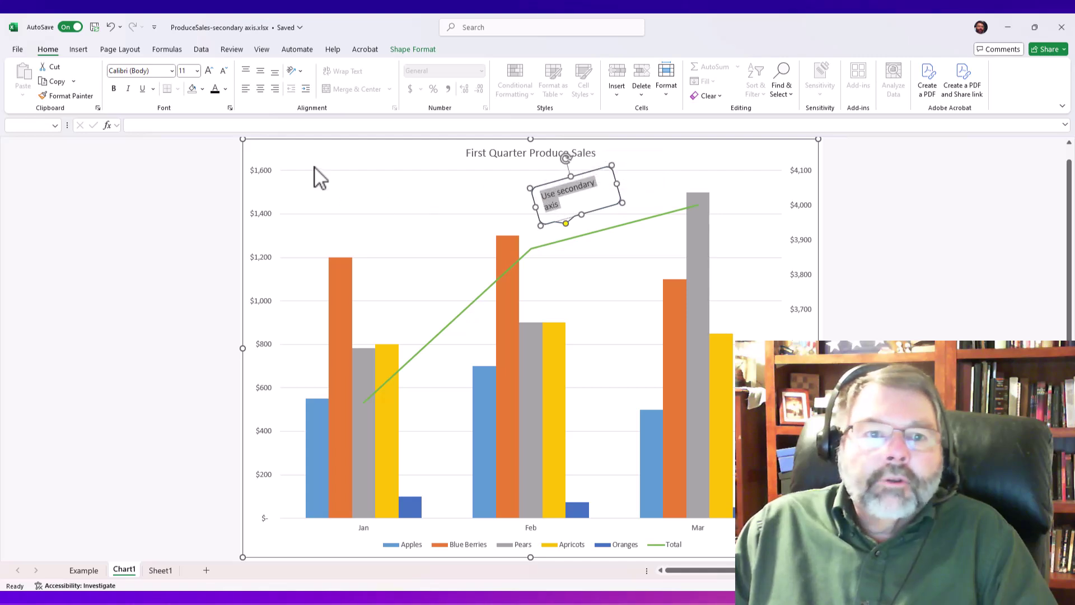
{"action": "left_click", "coordinate": [265, 94]}
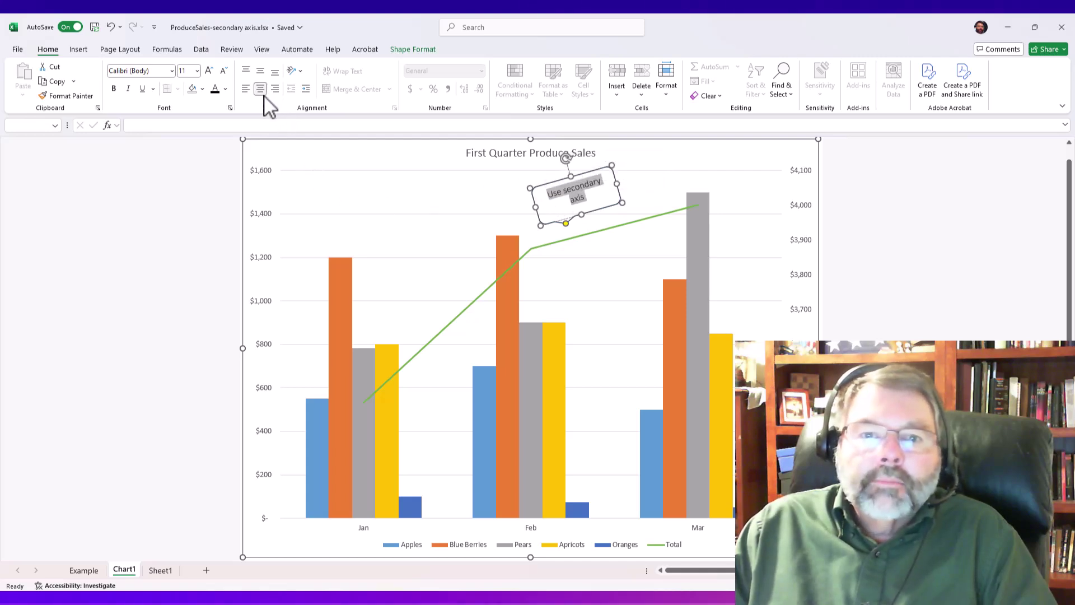
{"action": "left_click", "coordinate": [901, 244]}
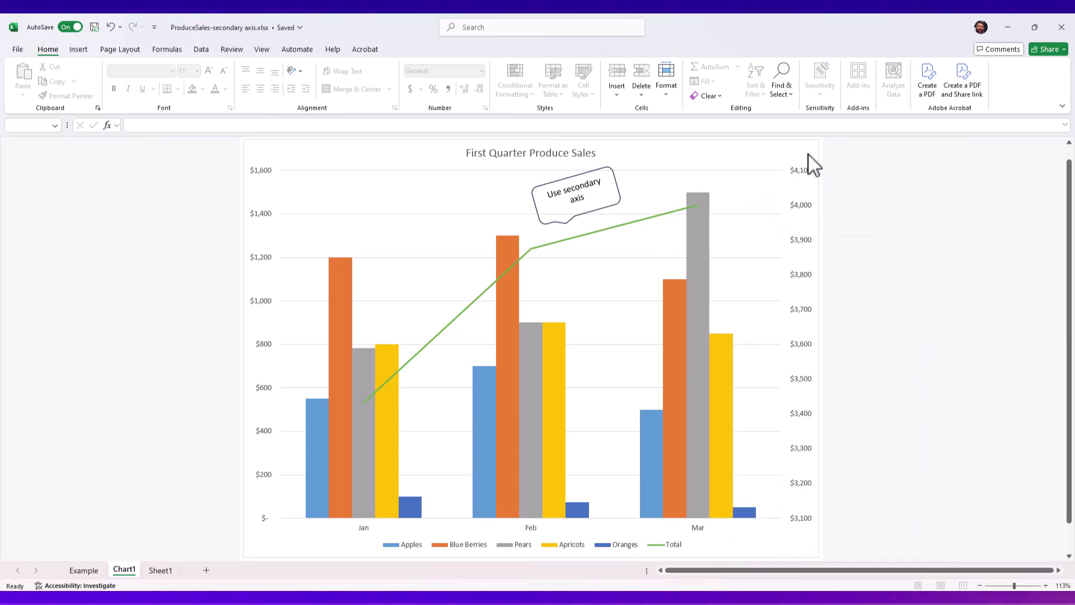
- Open the chart area's formatting options and set its fill to Picture or texture fill
{"action": "right_click", "coordinate": [809, 156]}
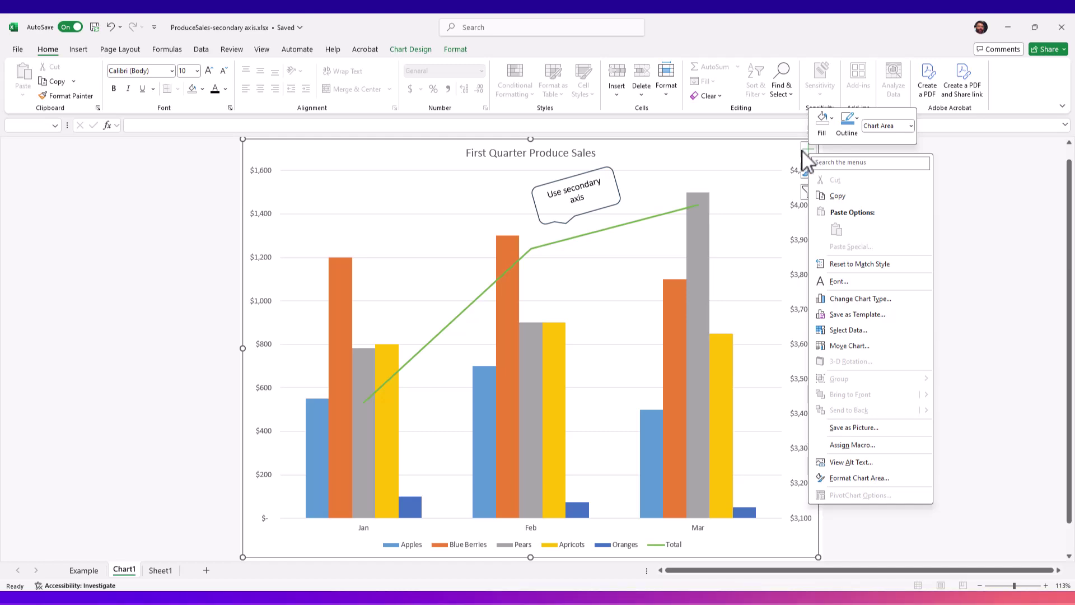
{"action": "left_click", "coordinate": [840, 479]}
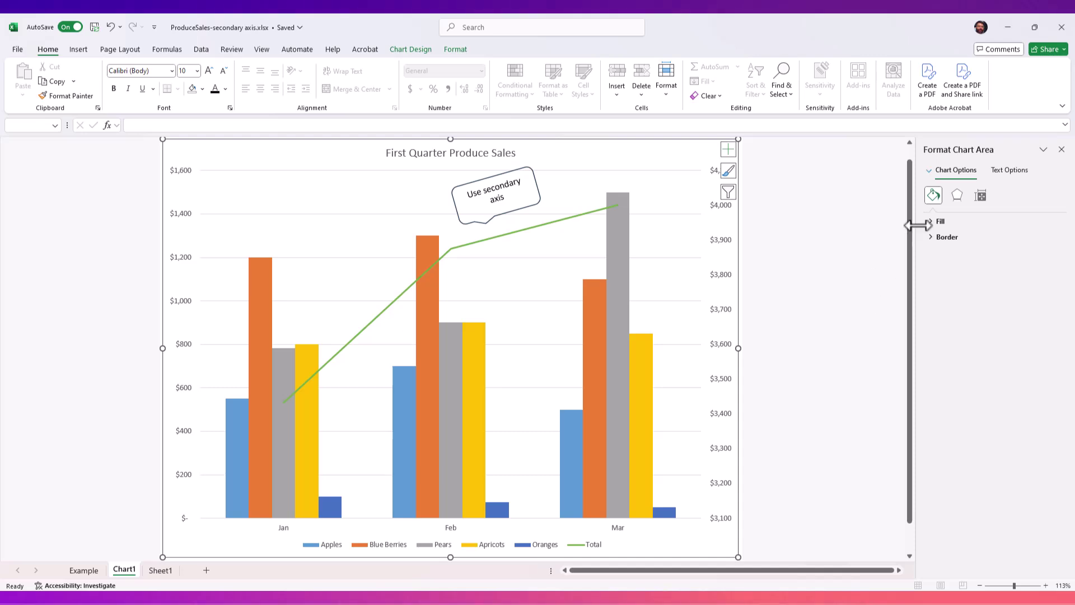
{"action": "left_click", "coordinate": [935, 222]}
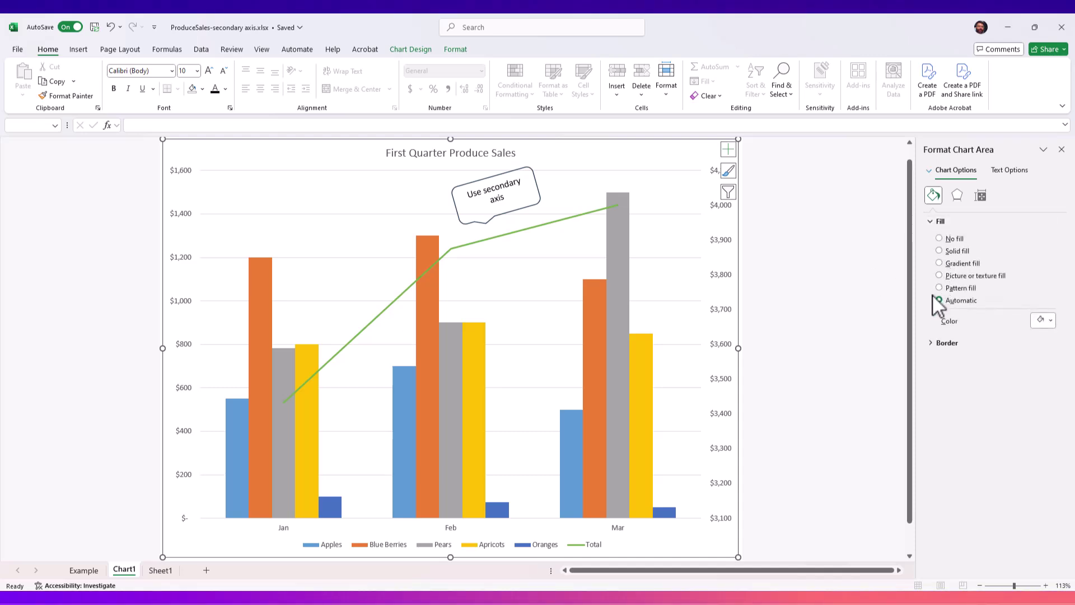
{"action": "left_click", "coordinate": [974, 277]}
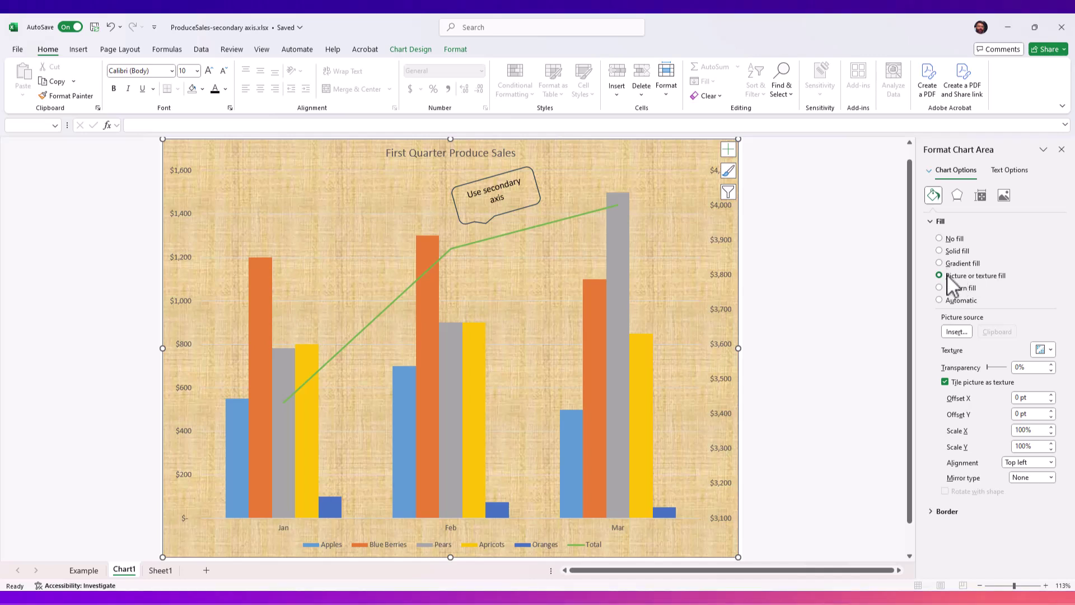
- Search online pictures for "produce" and insert the first fruit stand photo as the chart area's background
{"action": "left_click", "coordinate": [952, 332]}
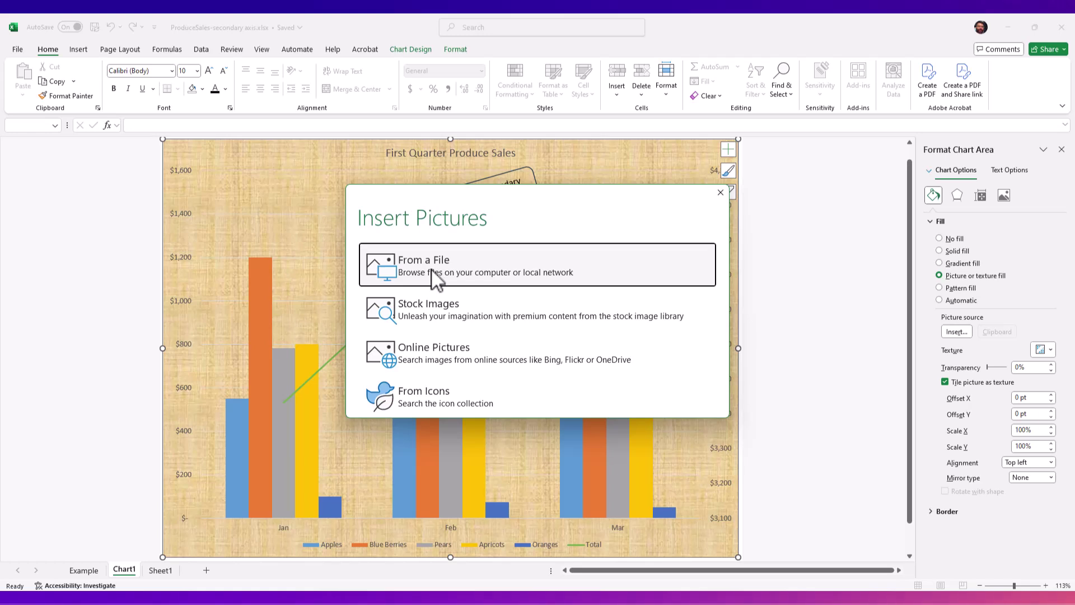
{"action": "left_click", "coordinate": [427, 358]}
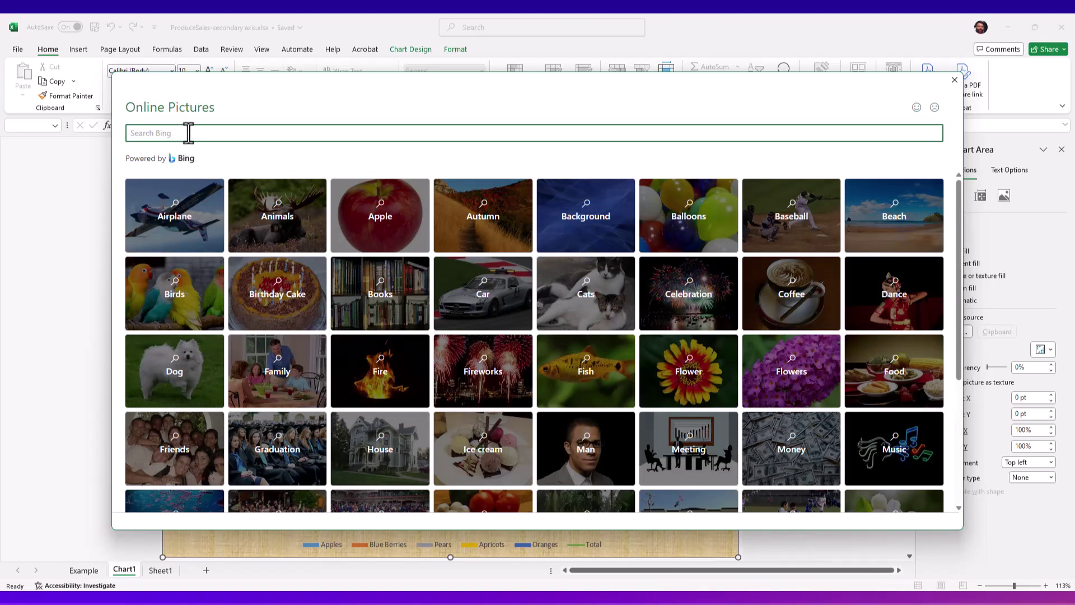
{"action": "type", "text": "p"}
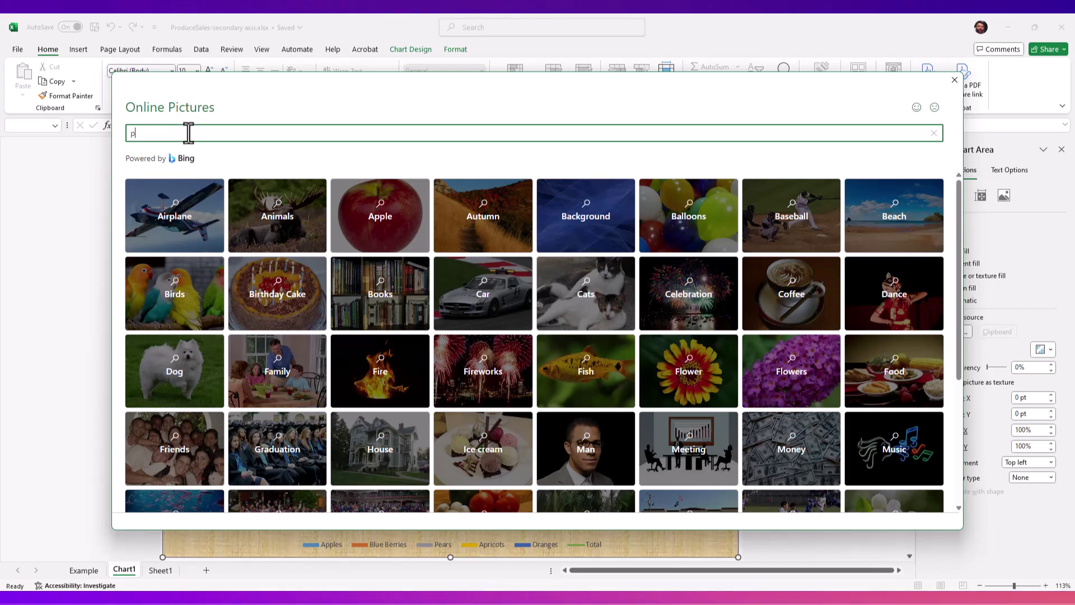
{"action": "type", "text": "roduce"}
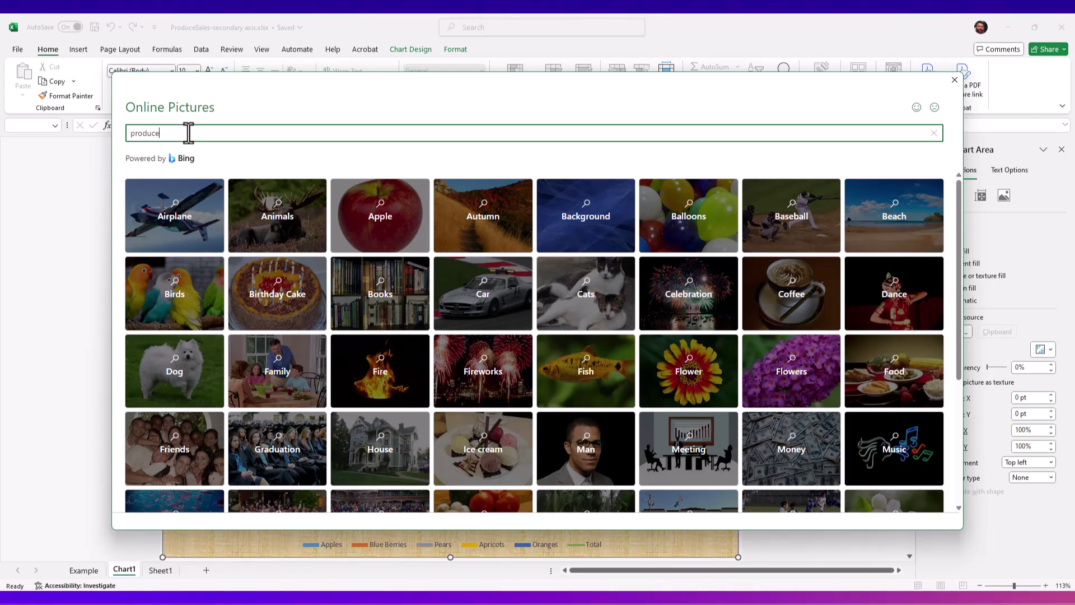
{"action": "key", "text": "Return"}
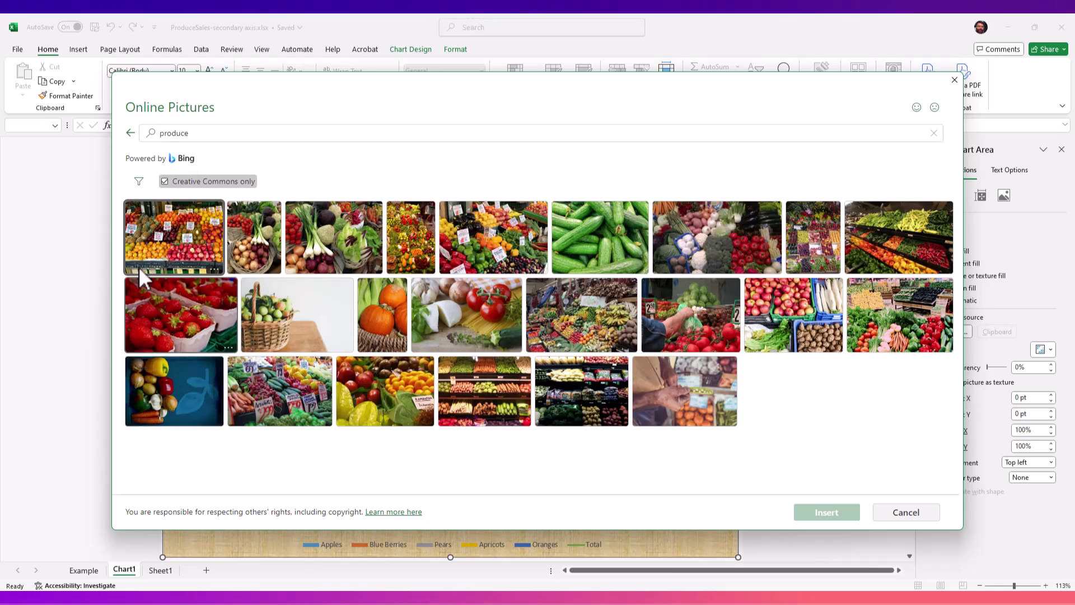
{"action": "left_click", "coordinate": [160, 246]}
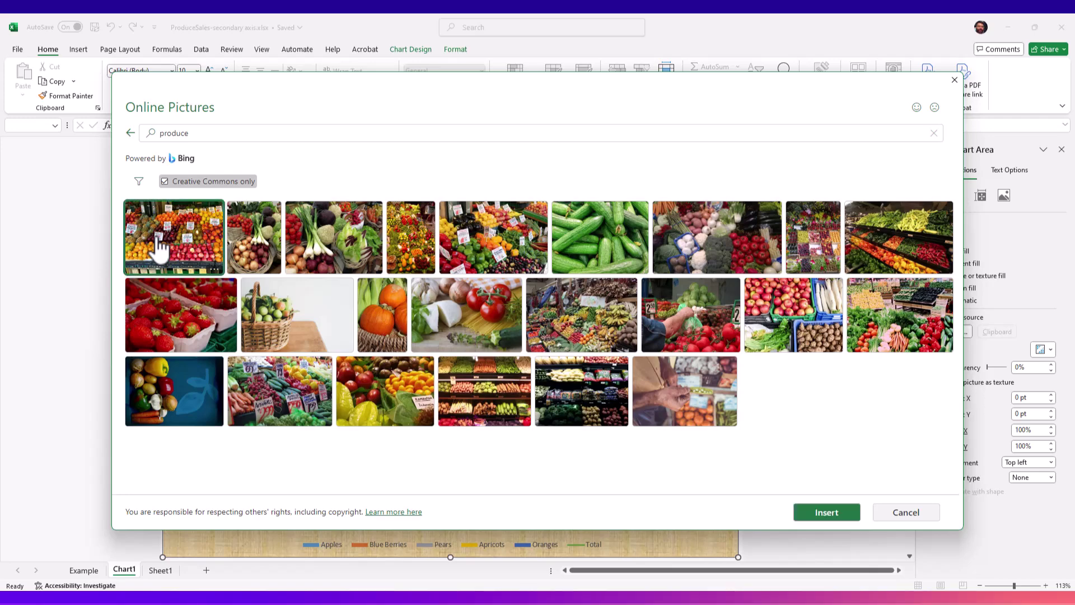
{"action": "left_click", "coordinate": [851, 514]}
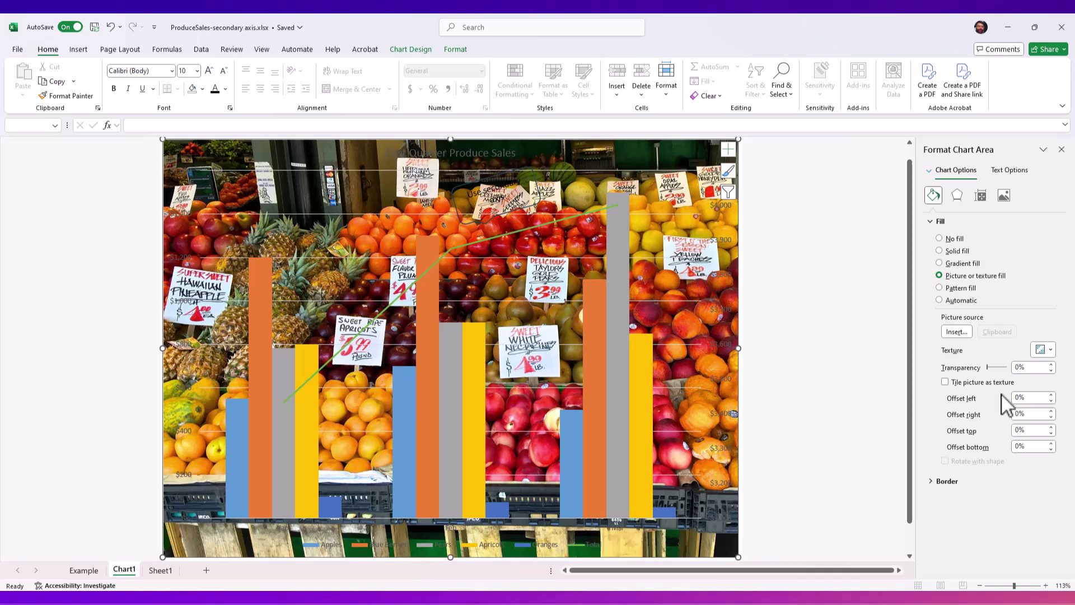
- Set the transparency of the chart area's picture fill to 75% and deselect the chart
{"action": "left_click", "coordinate": [1051, 364]}
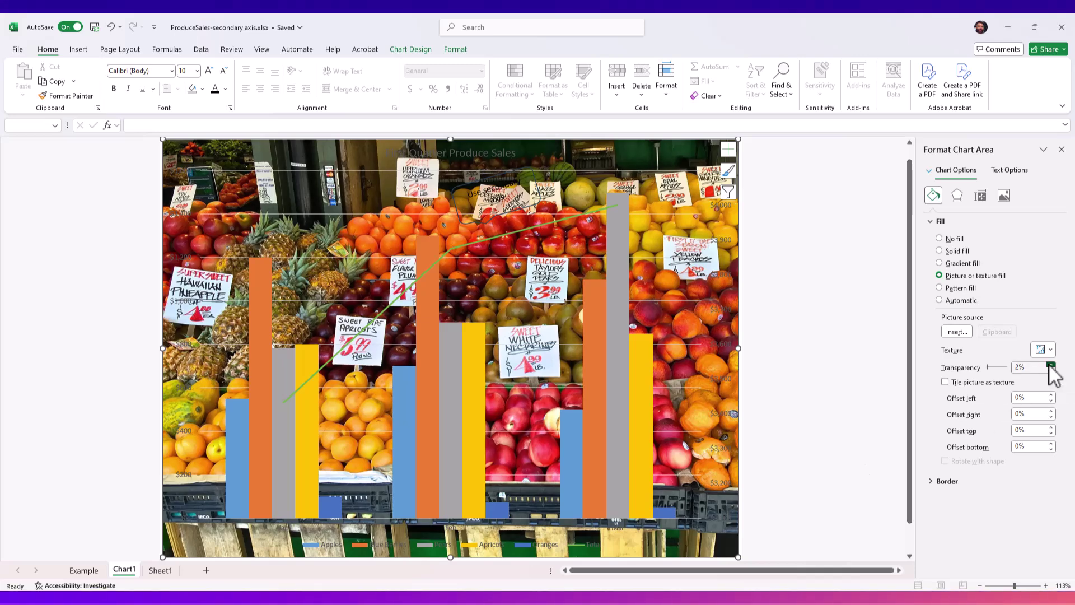
{"action": "left_click", "coordinate": [1047, 350]}
{"action": "left_click", "coordinate": [1051, 364]}
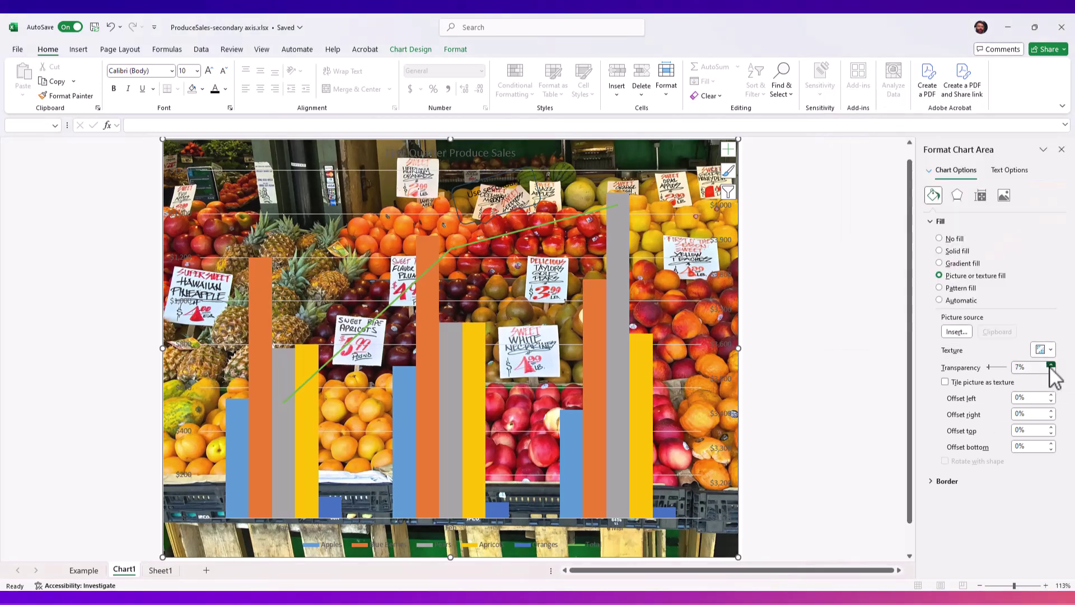
{"action": "left_click", "coordinate": [1051, 365]}
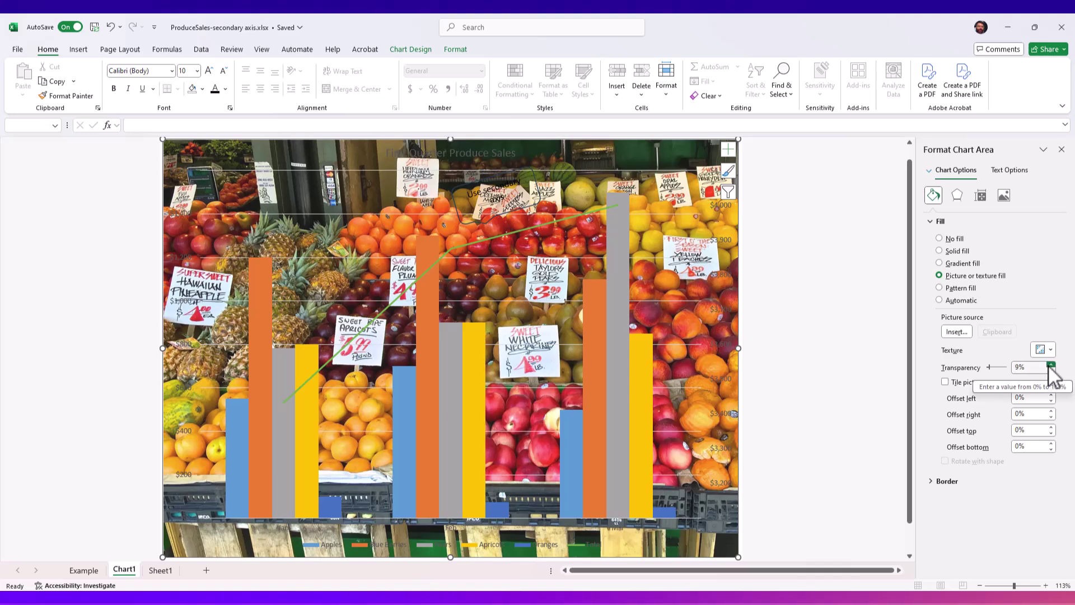
{"action": "left_click", "coordinate": [1051, 364]}
{"action": "left_click", "coordinate": [1051, 364]}
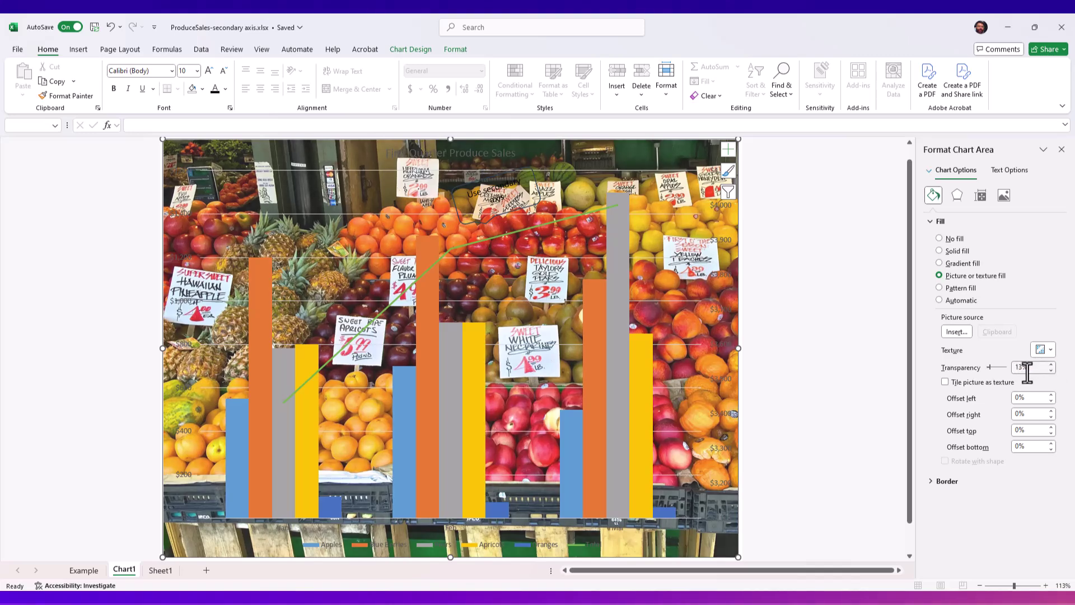
{"action": "left_click", "coordinate": [1025, 370]}
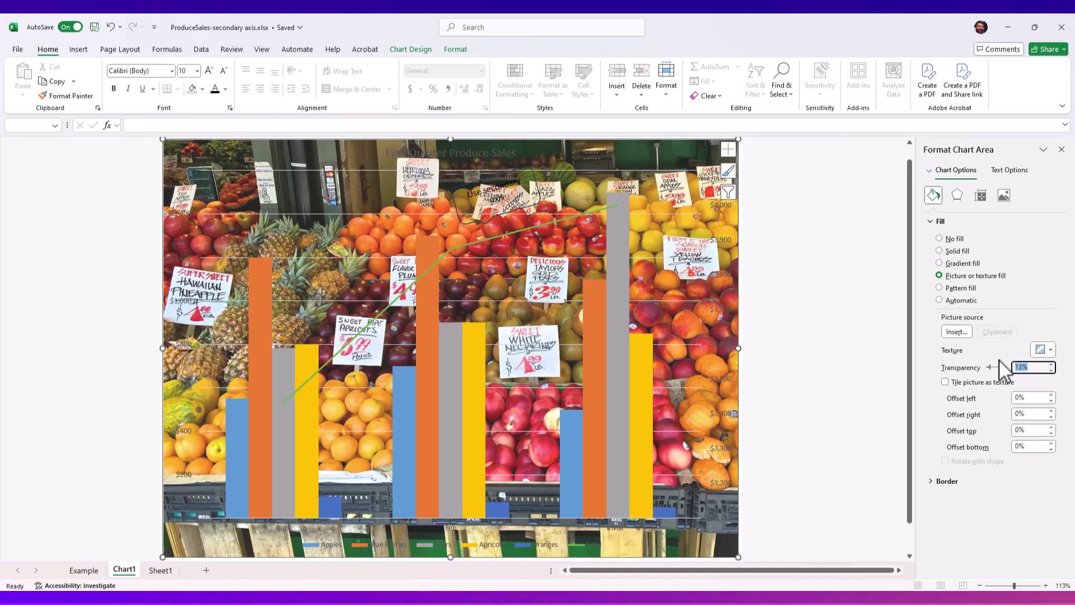
{"action": "type", "text": "75"}
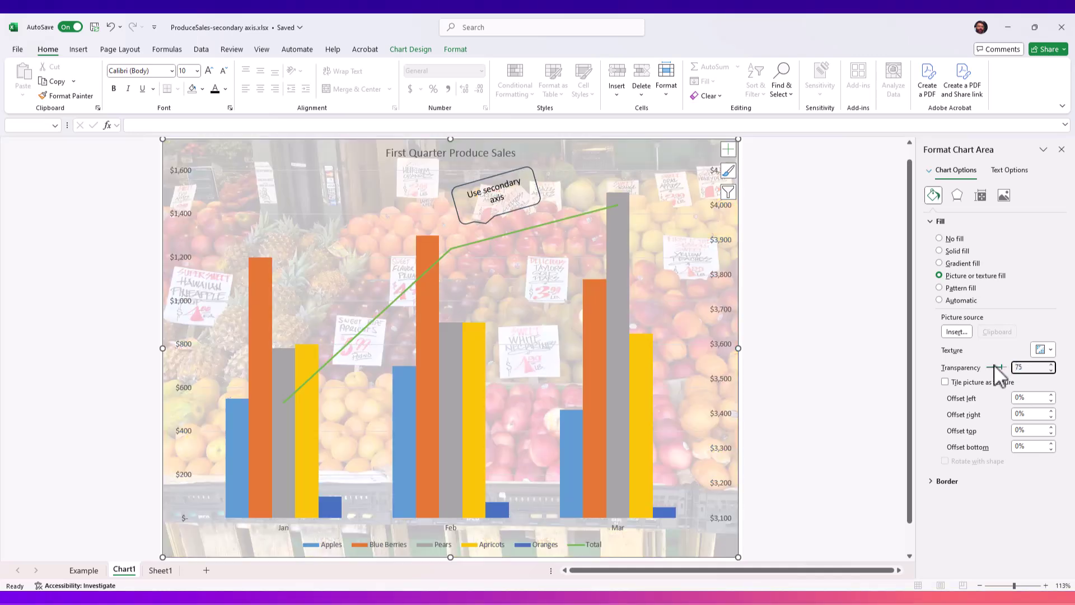
{"action": "left_click", "coordinate": [839, 354]}
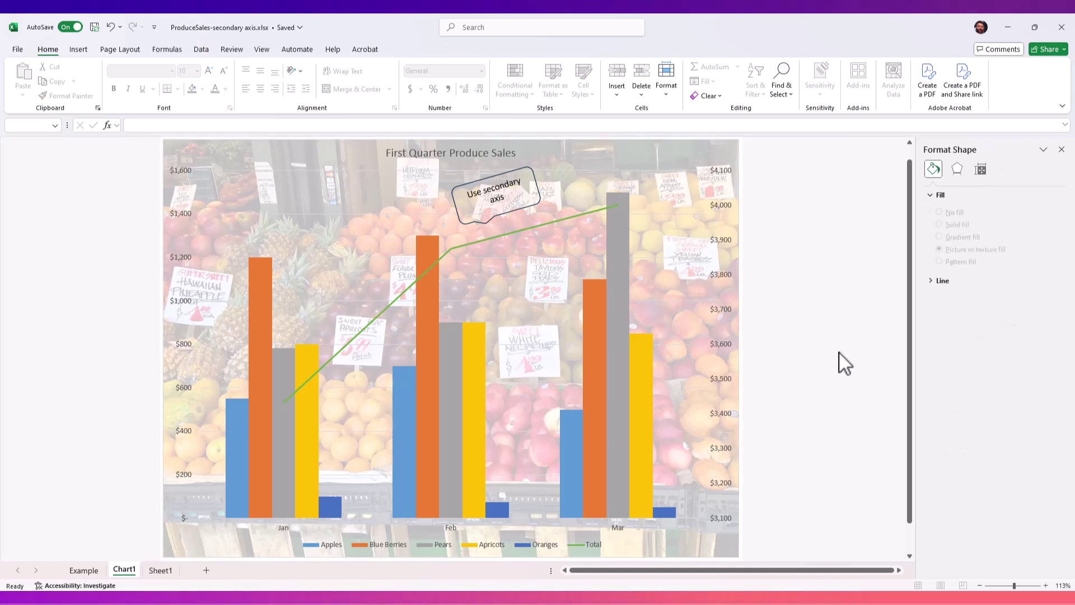
- Make the labels of both the primary and the secondary vertical axis bold
{"action": "left_click", "coordinate": [176, 168]}
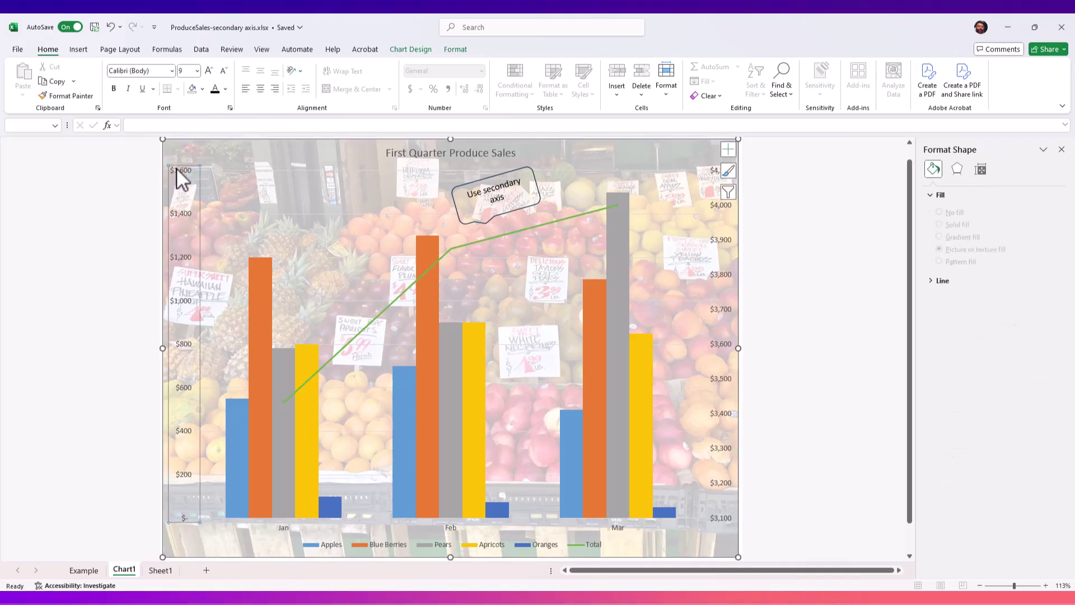
{"action": "left_click", "coordinate": [115, 88]}
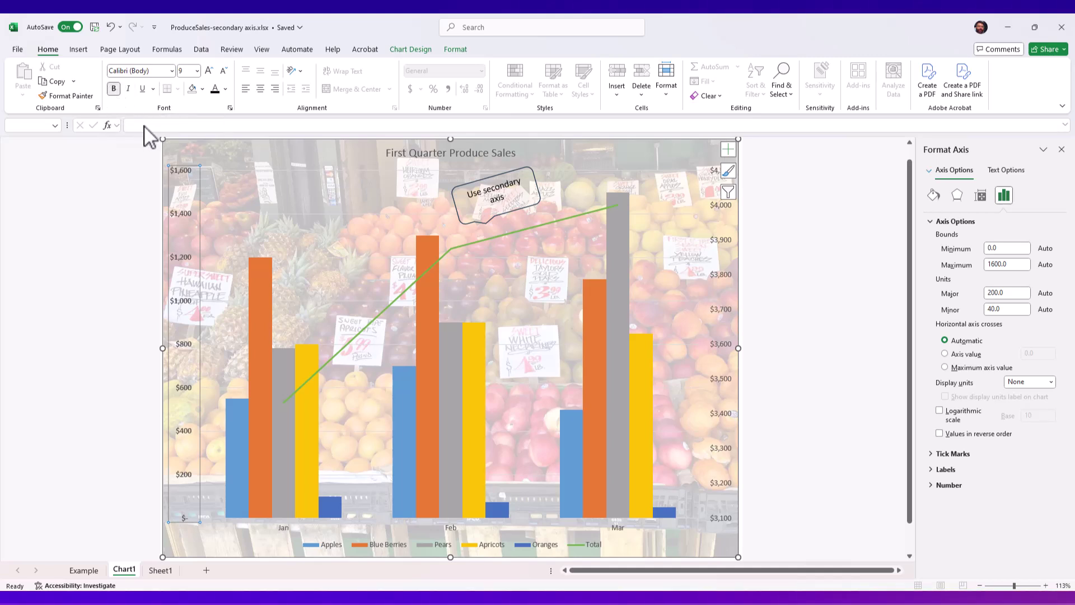
{"action": "left_click", "coordinate": [720, 221]}
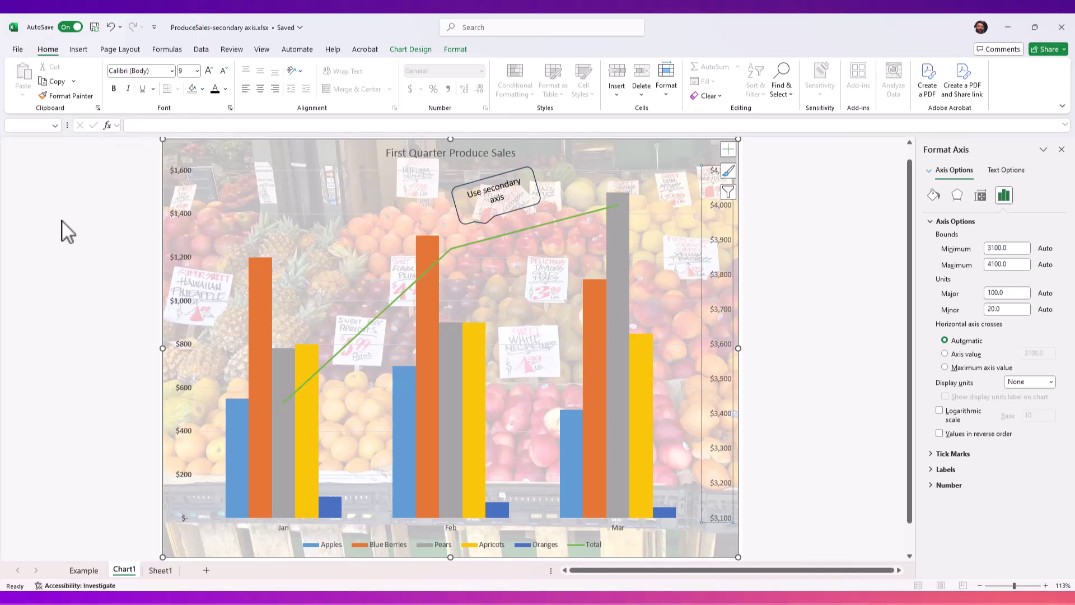
{"action": "left_click", "coordinate": [112, 90]}
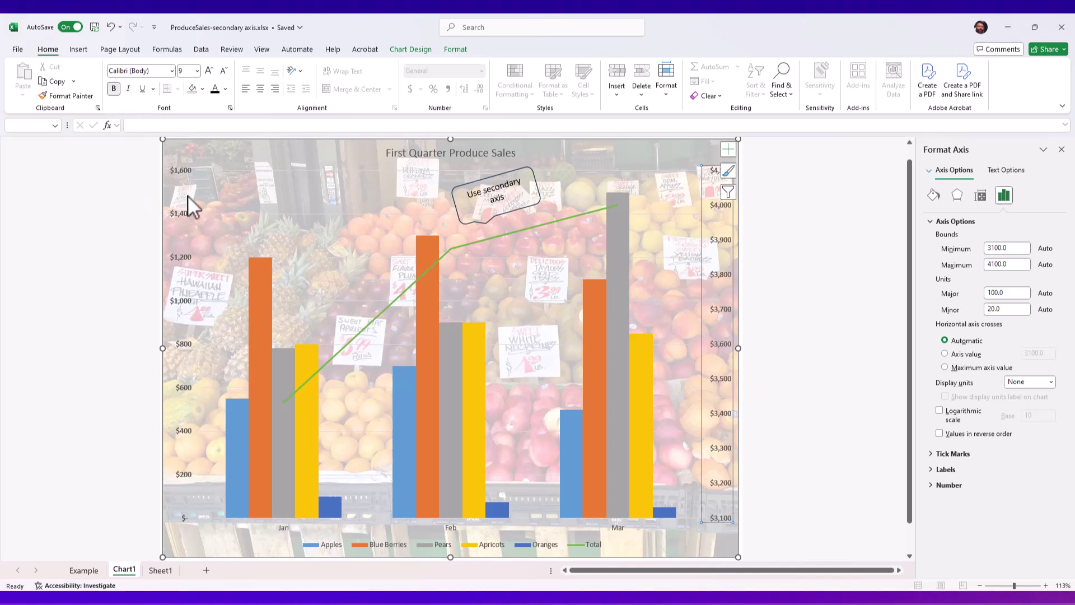
- Make the chart title "First Quarter Produce Sales" bold, deselect it, and switch to the Sheet1 worksheet
{"action": "left_click", "coordinate": [456, 154]}
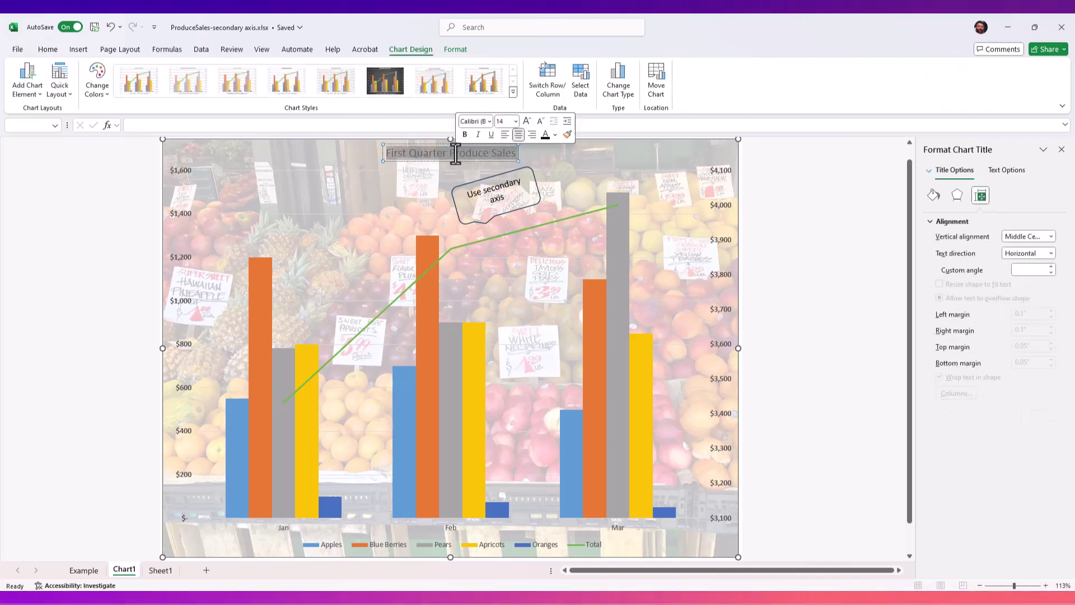
{"action": "double_click", "coordinate": [455, 153]}
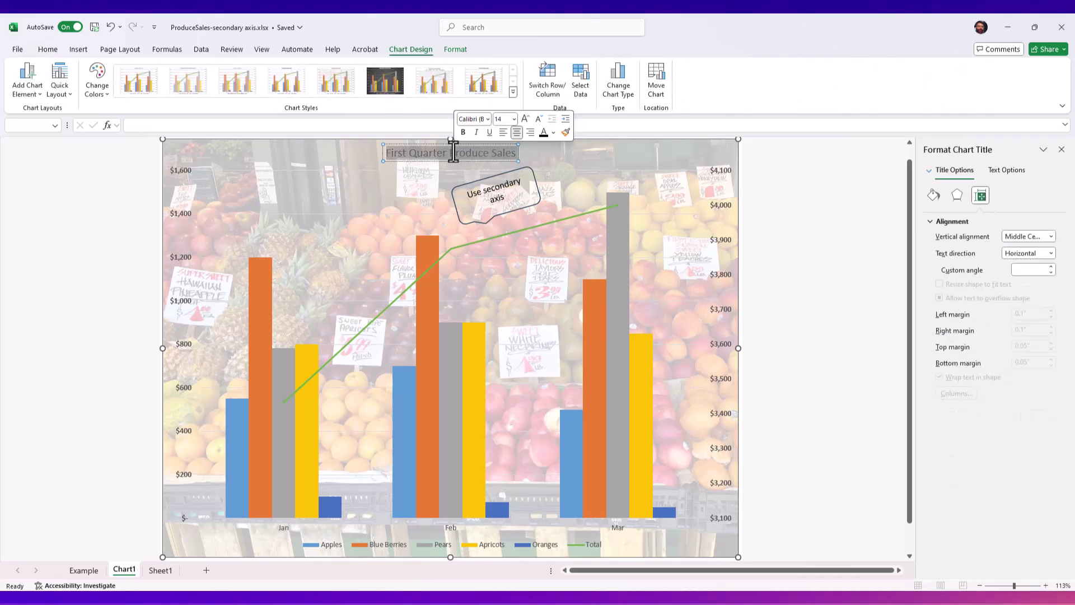
{"action": "left_click", "coordinate": [49, 51]}
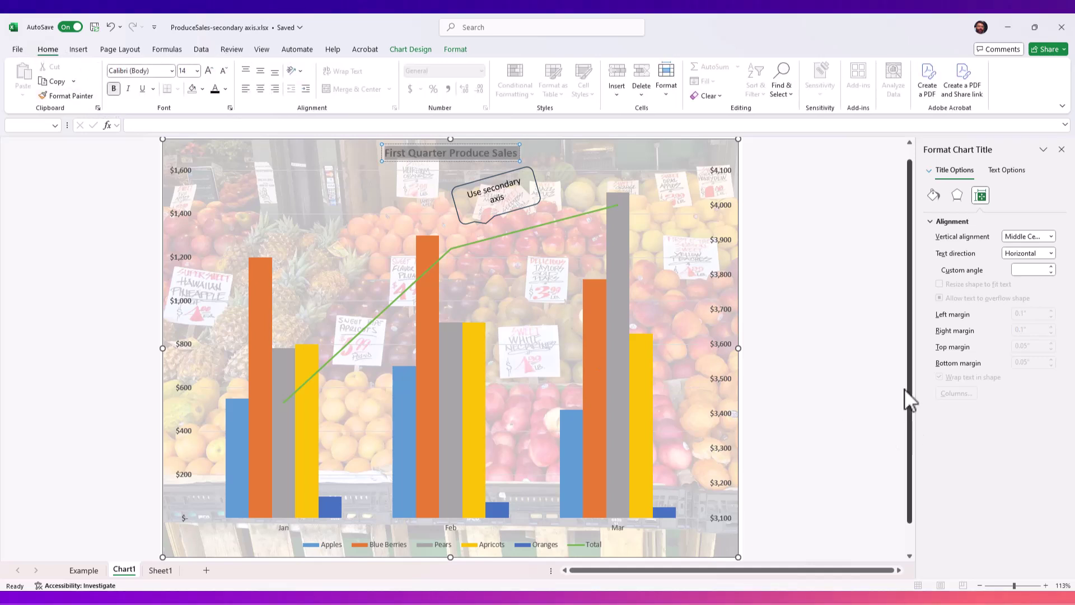
{"action": "left_click", "coordinate": [834, 348]}
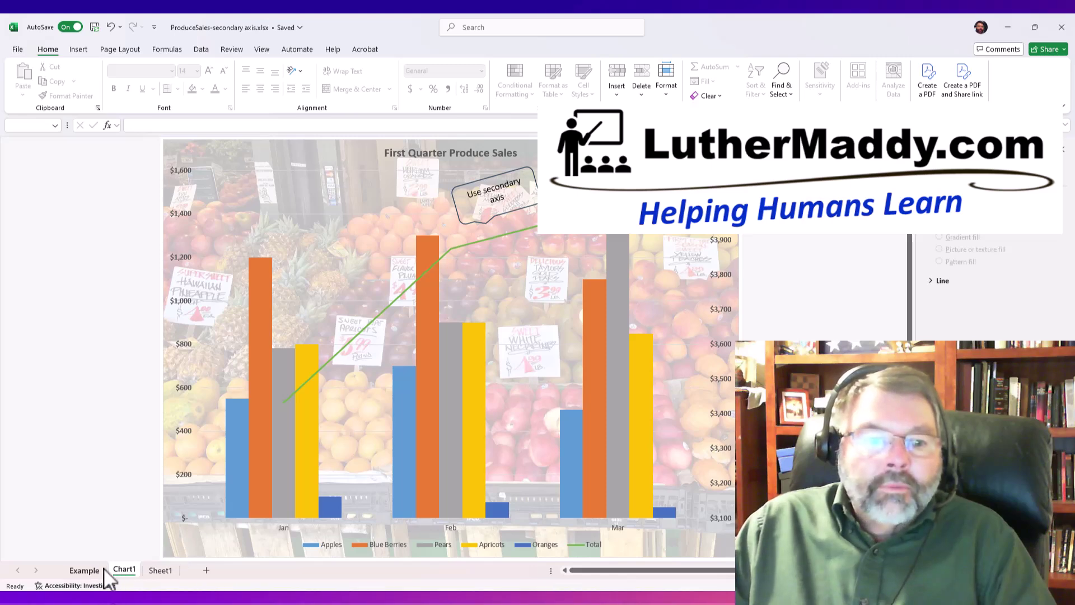
{"action": "left_click", "coordinate": [159, 570]}
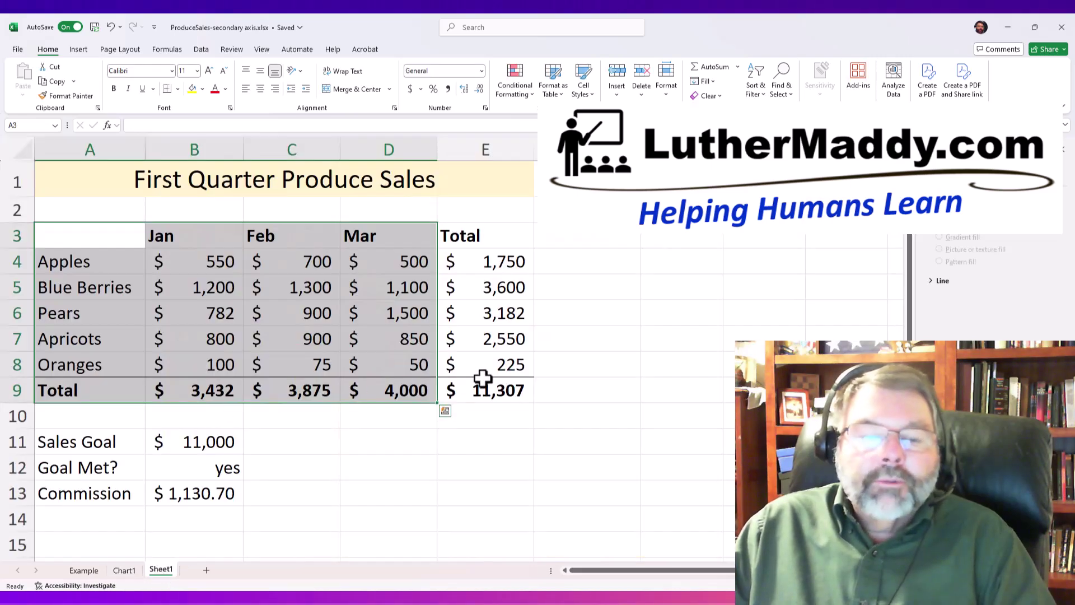